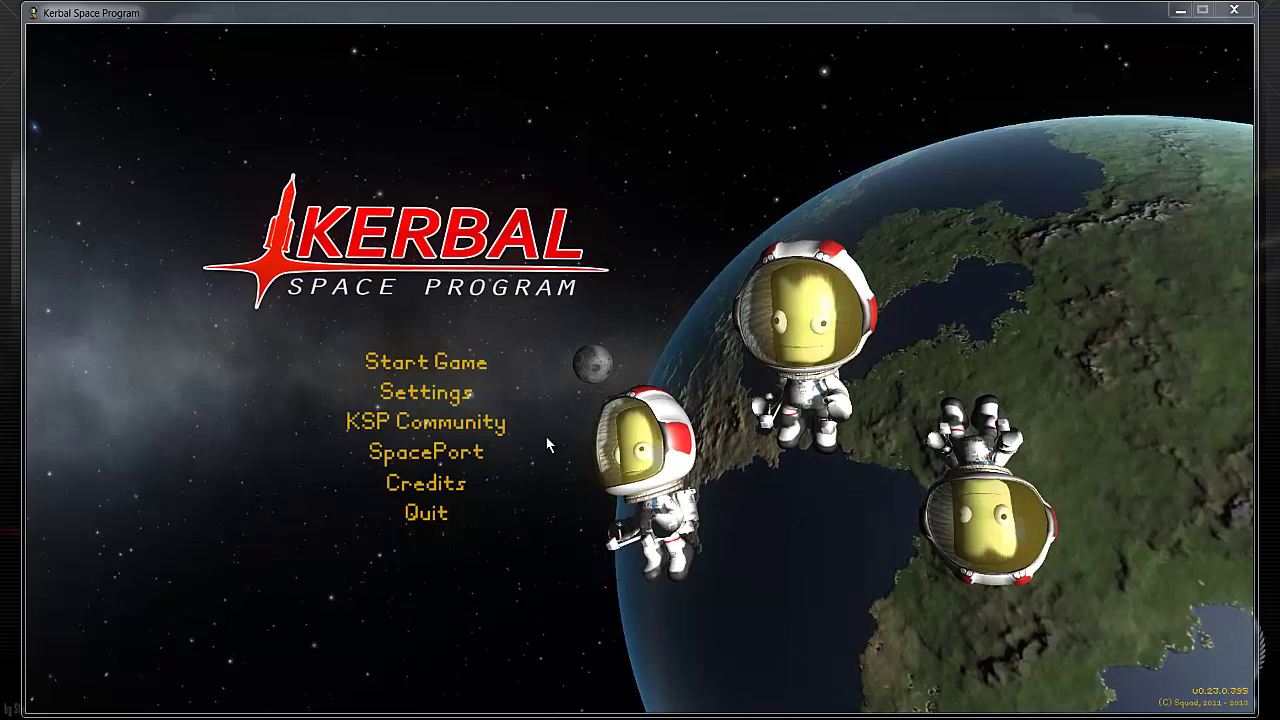
Step: Start a new game and examine the stock command, propulsion, control and utility parts in the vehicle editor
click(471, 369)
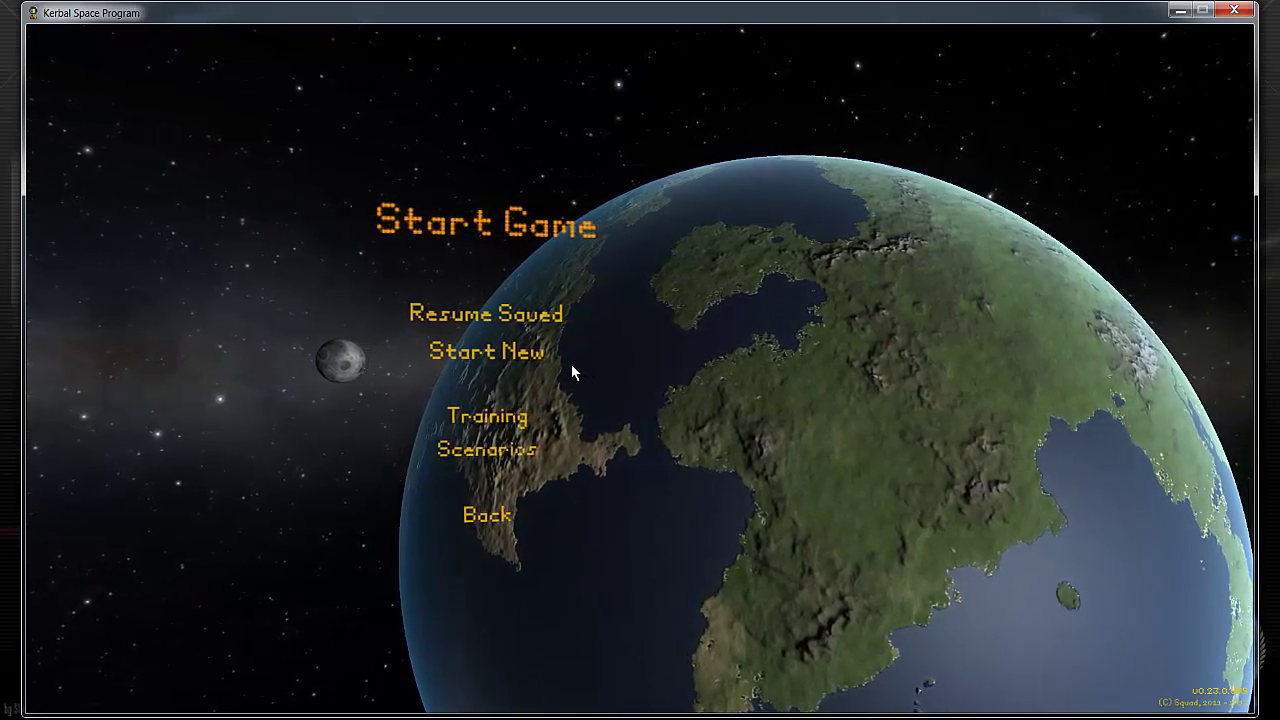
click(531, 362)
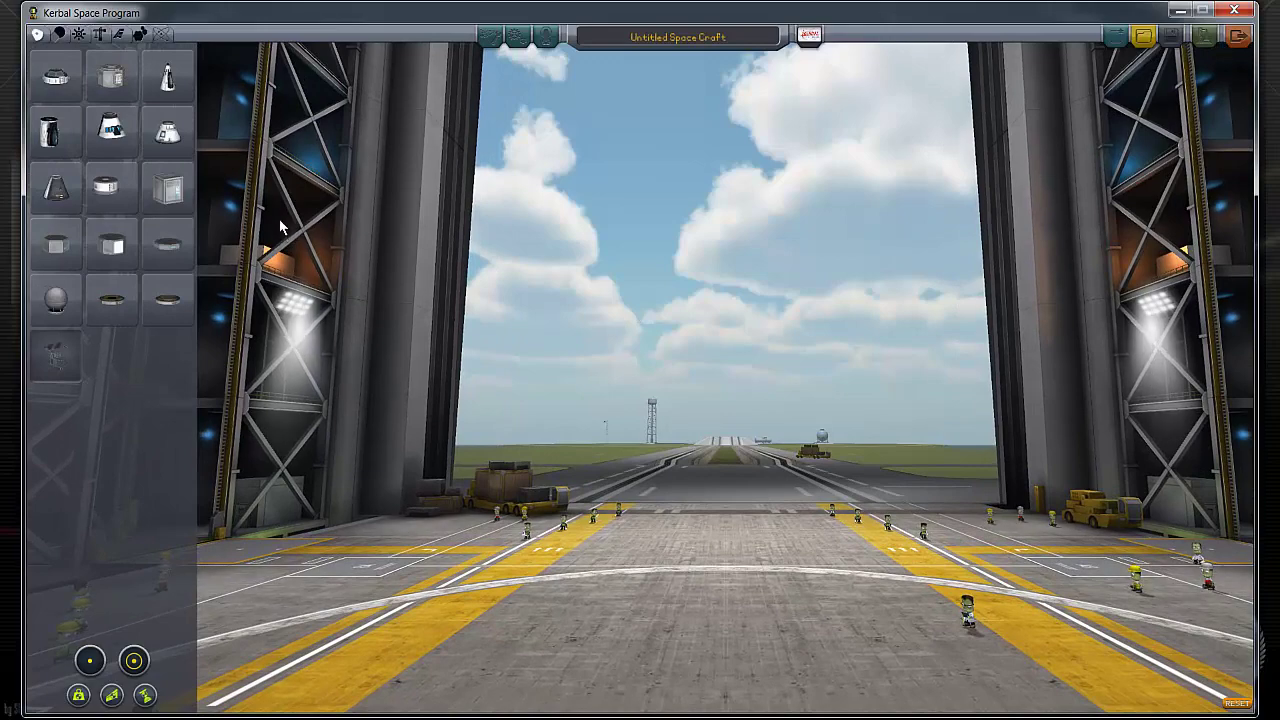
mouse_move(96, 74)
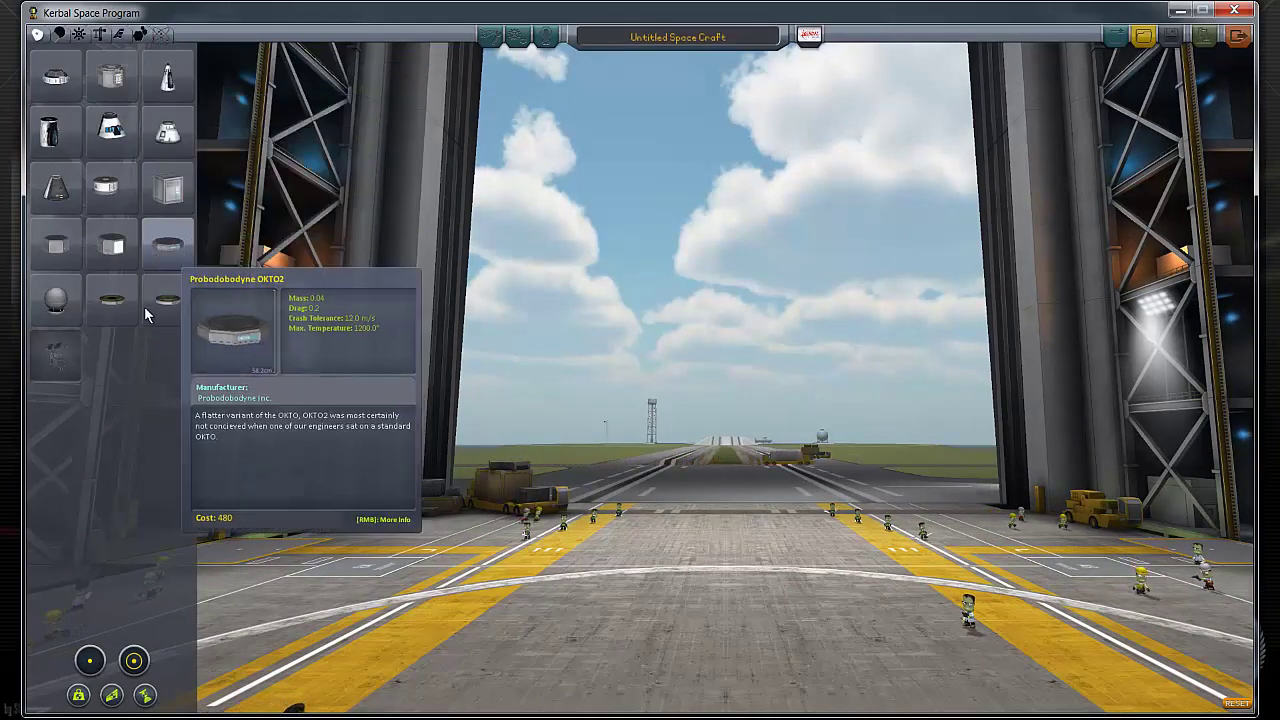
click(58, 34)
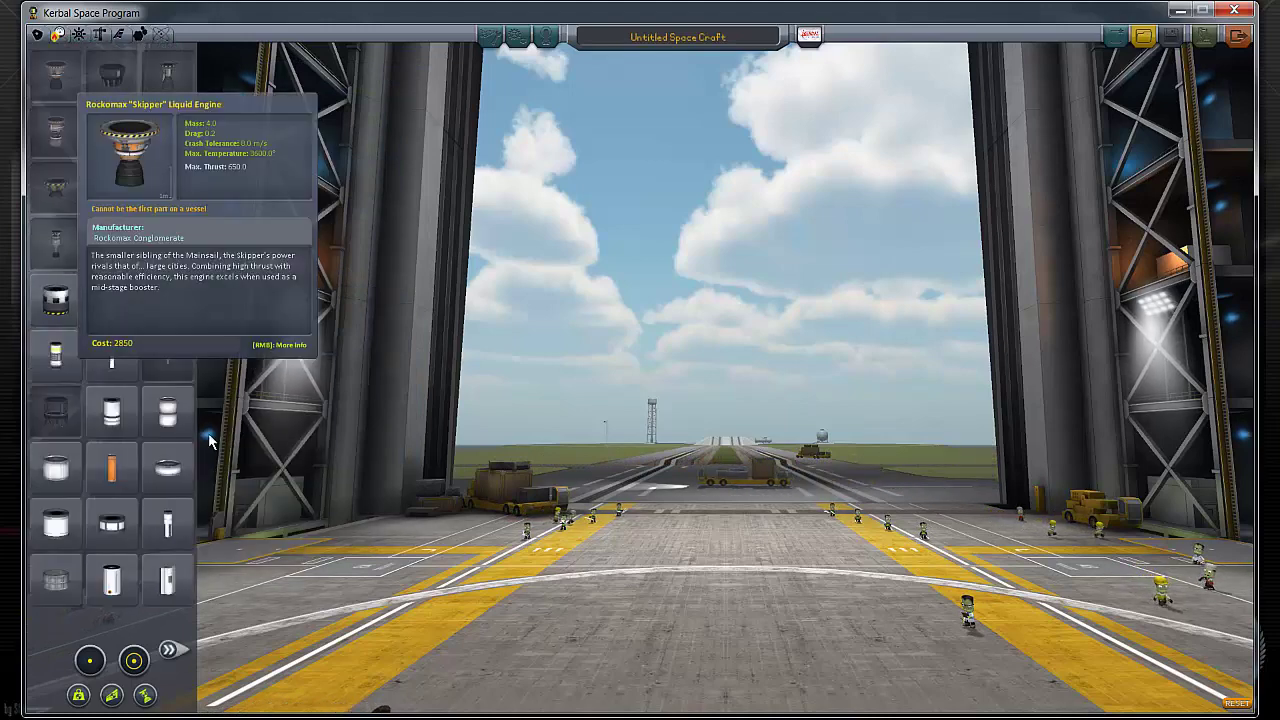
click(139, 34)
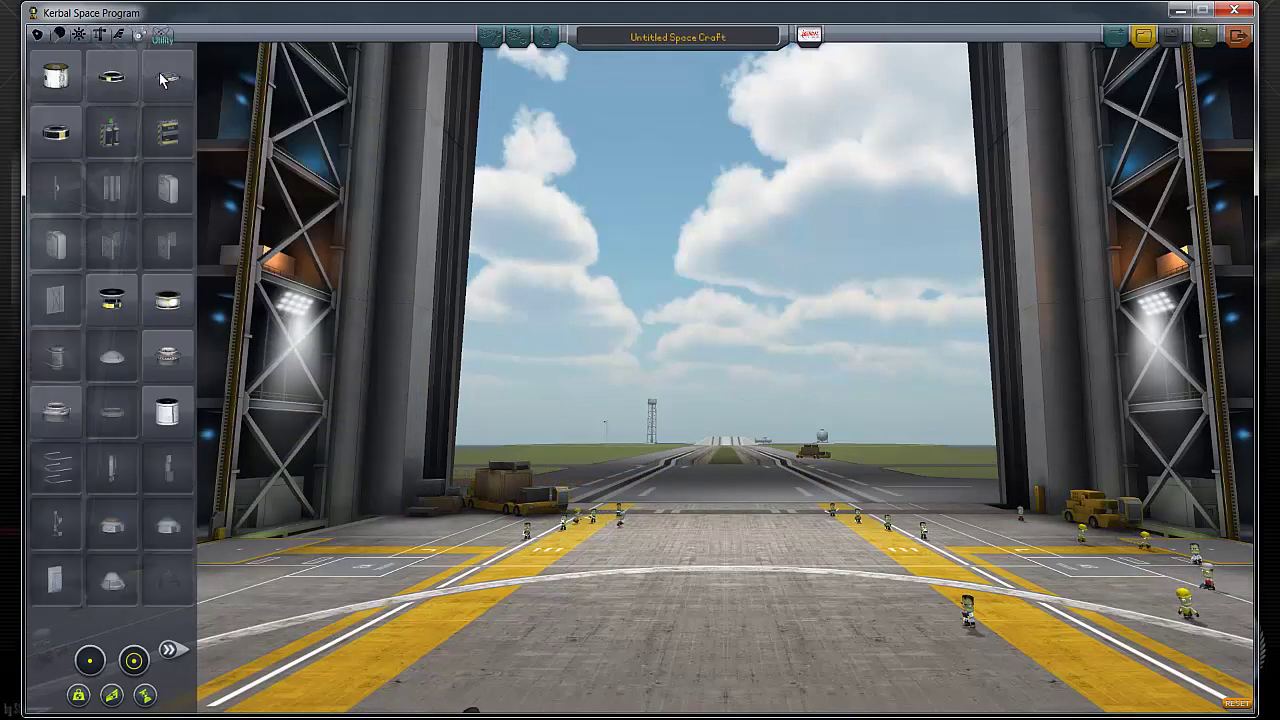
click(84, 38)
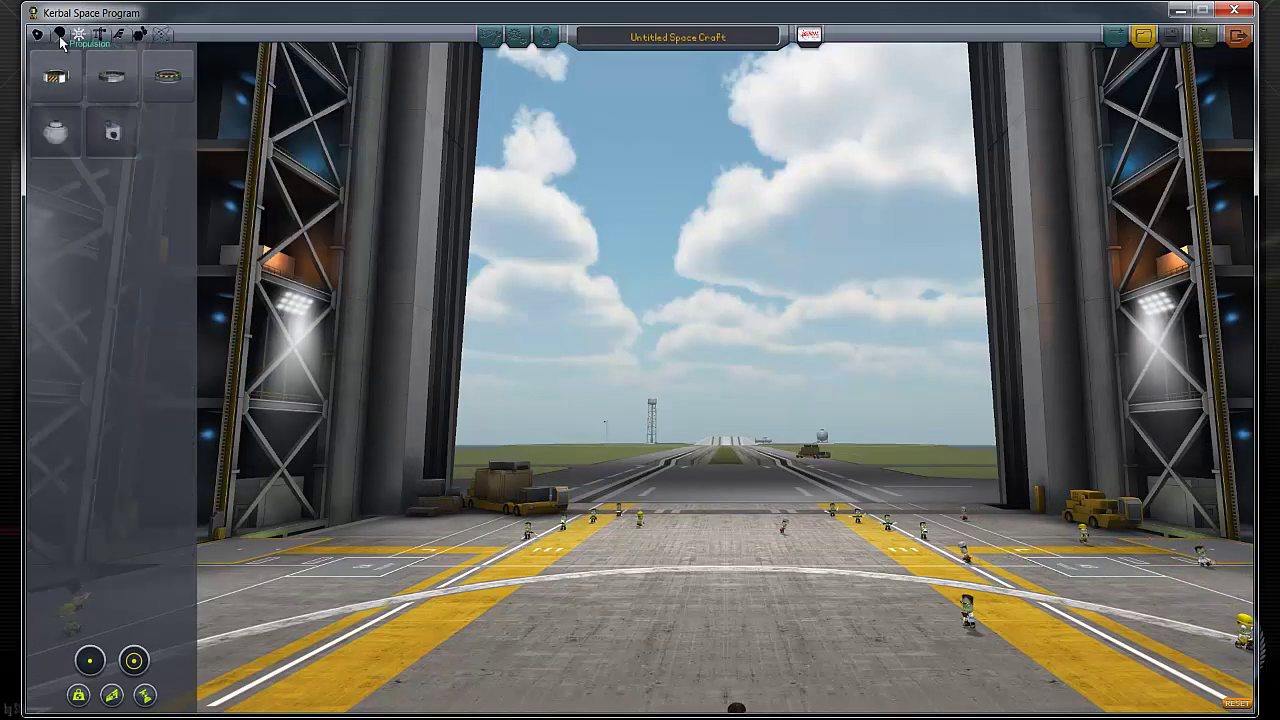
click(131, 37)
click(131, 37)
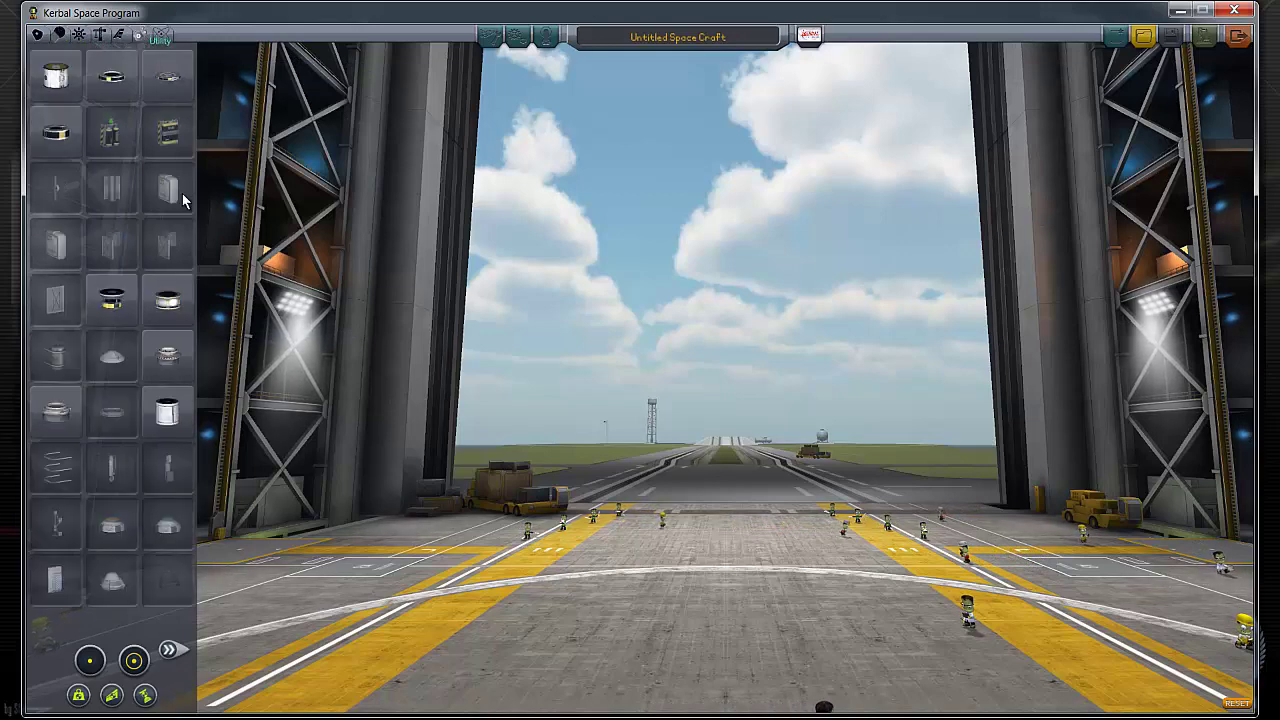
click(170, 648)
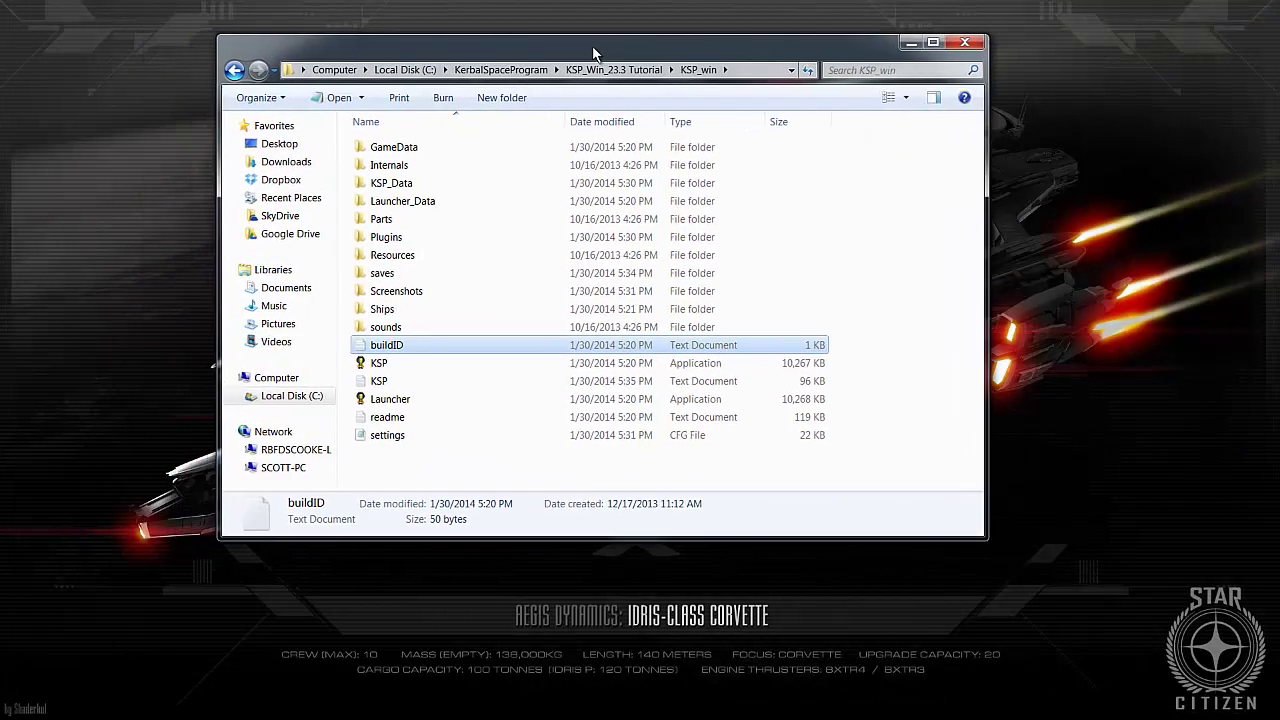
Step: Switch to Windows Explorer and check the KSP_Win_23.3 Tutorial folder for the mod archive and the contents of KSP_win's GameData folder
drag(592, 45, 612, 46)
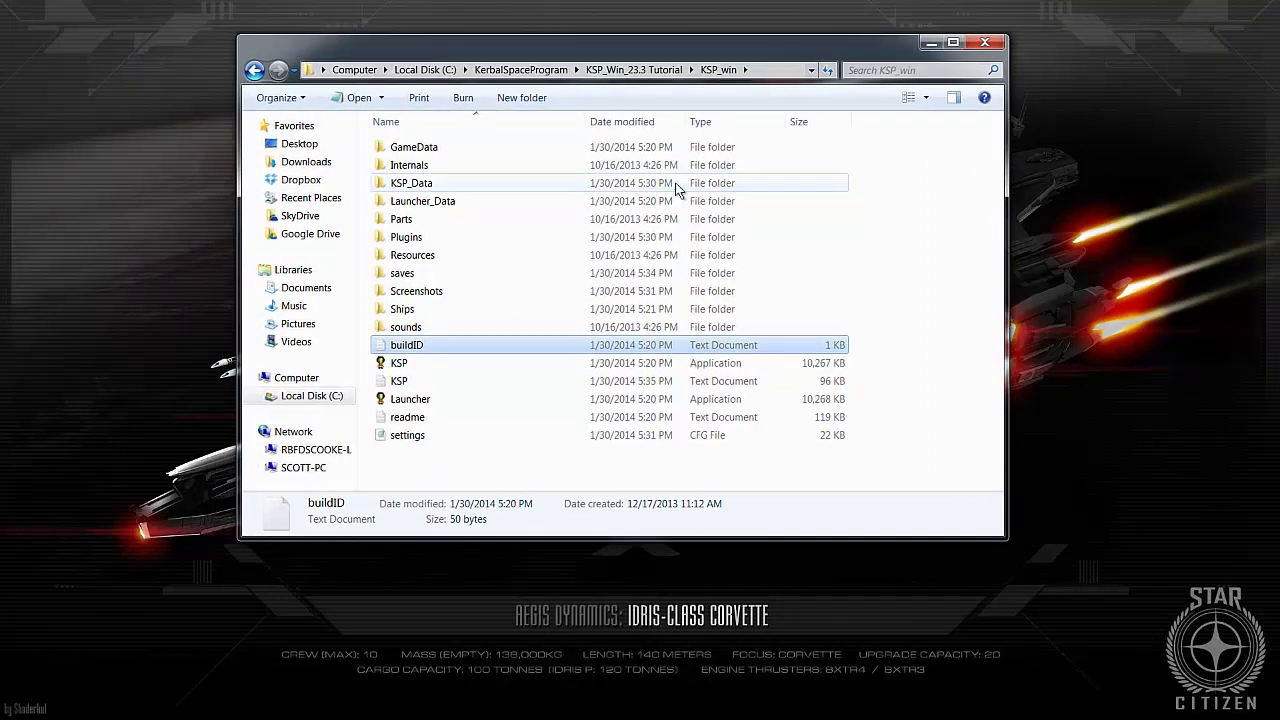
click(670, 70)
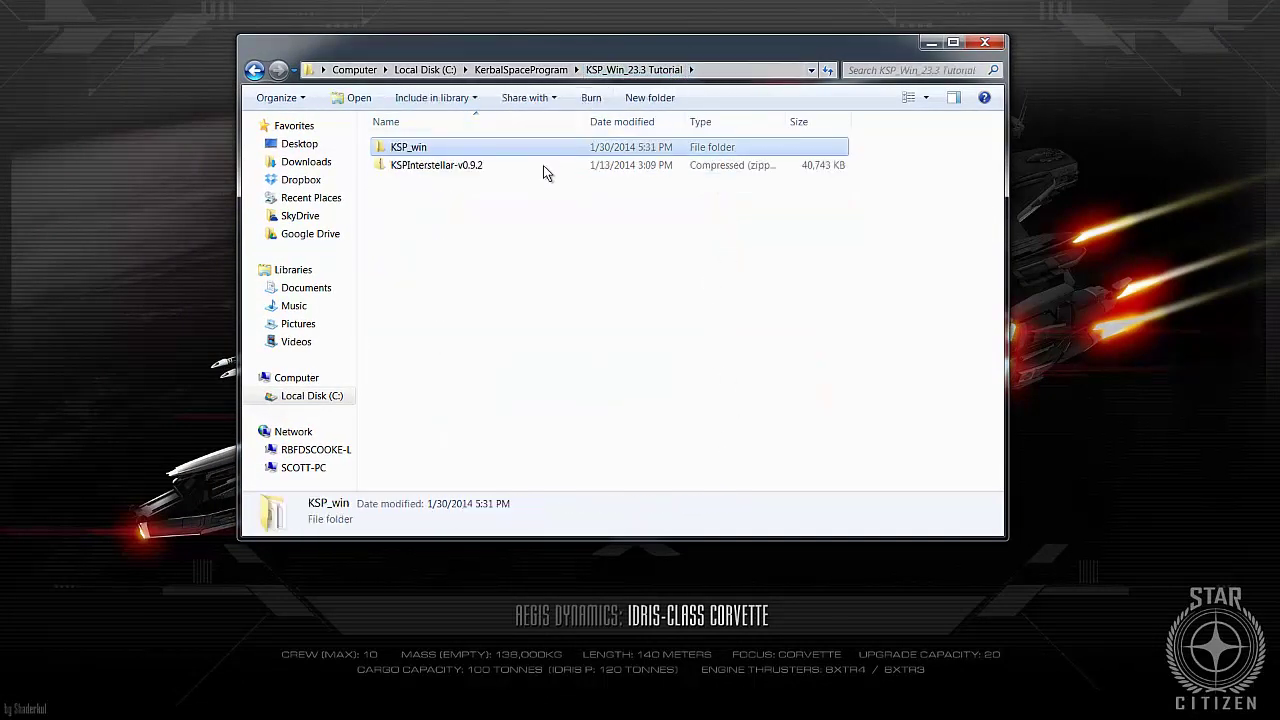
click(456, 166)
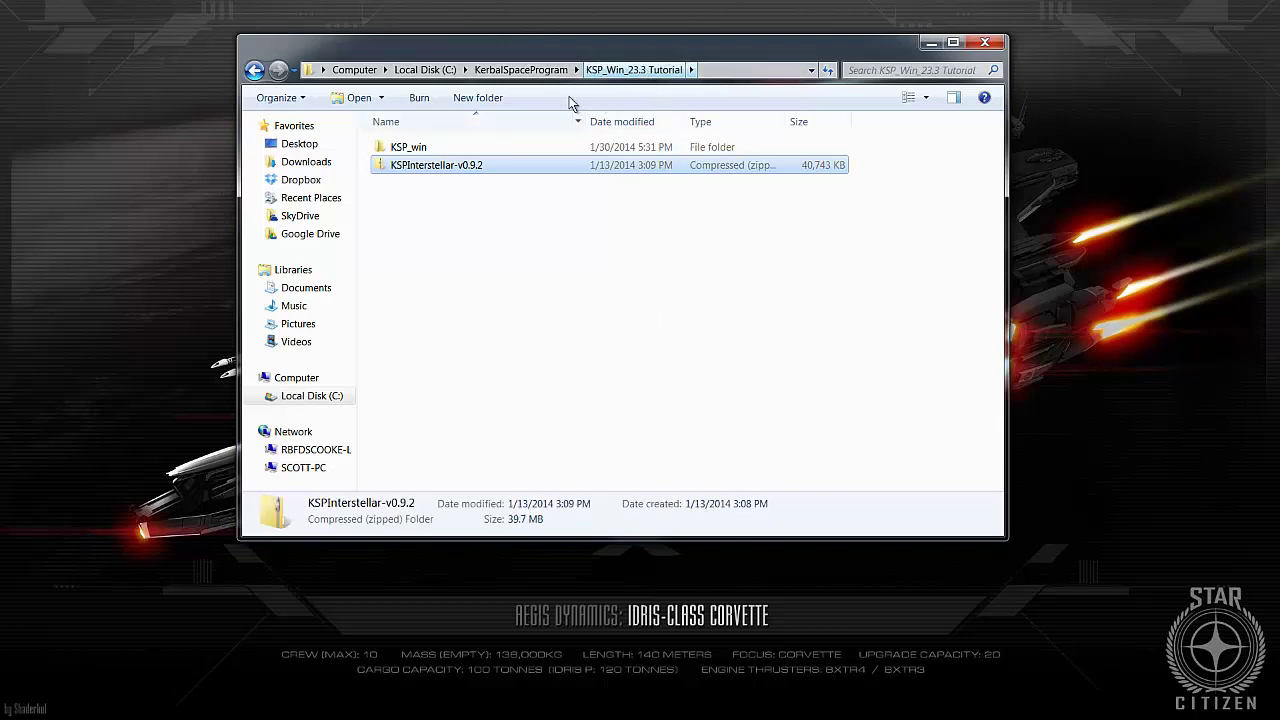
double_click(428, 150)
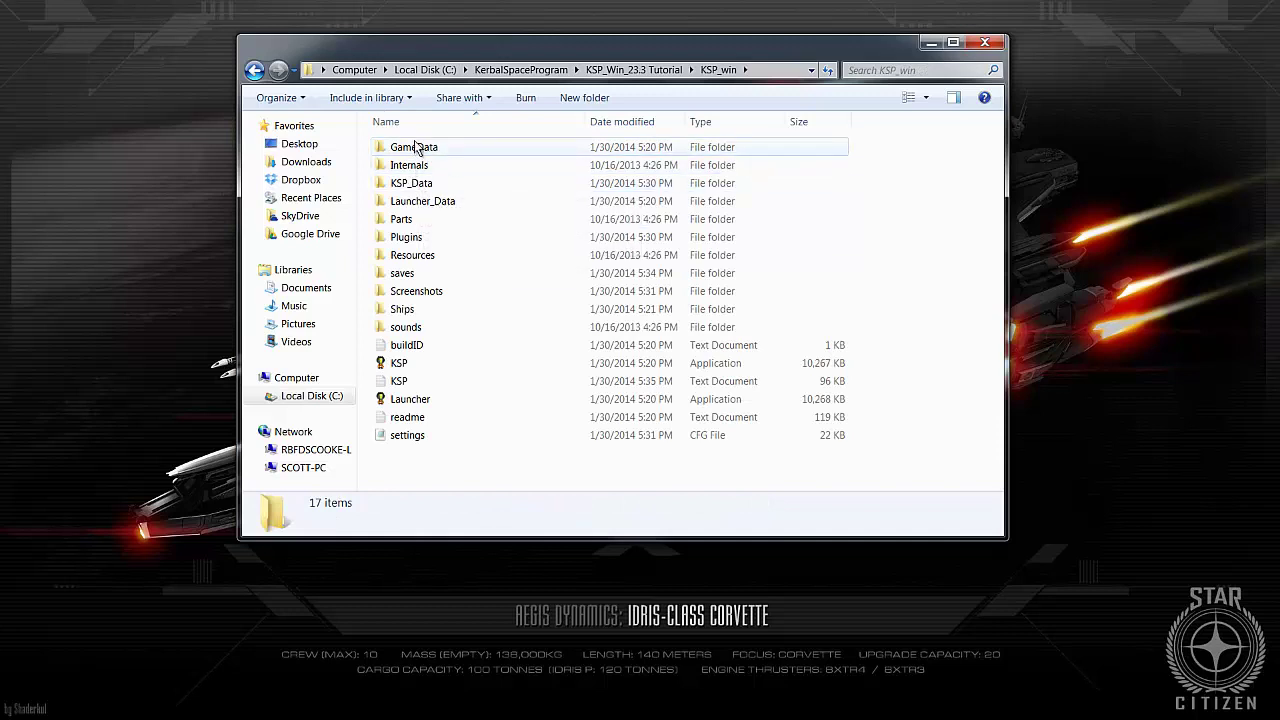
double_click(420, 147)
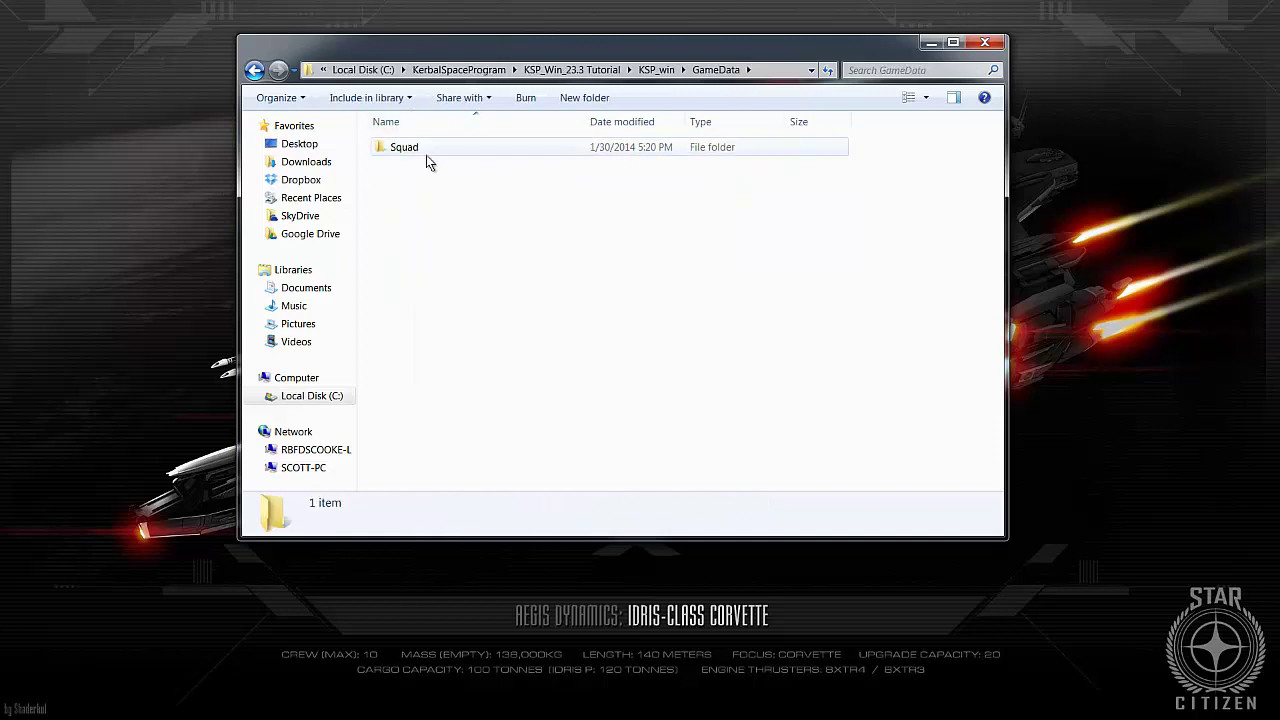
click(255, 71)
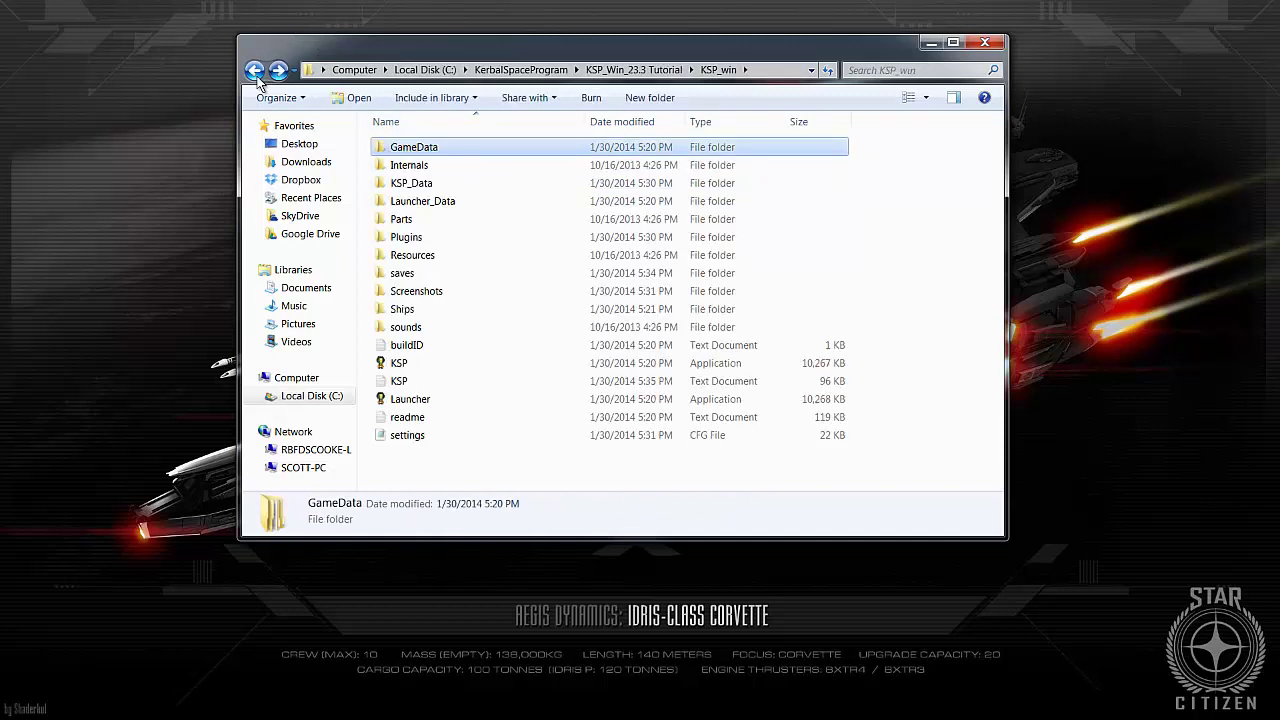
click(255, 71)
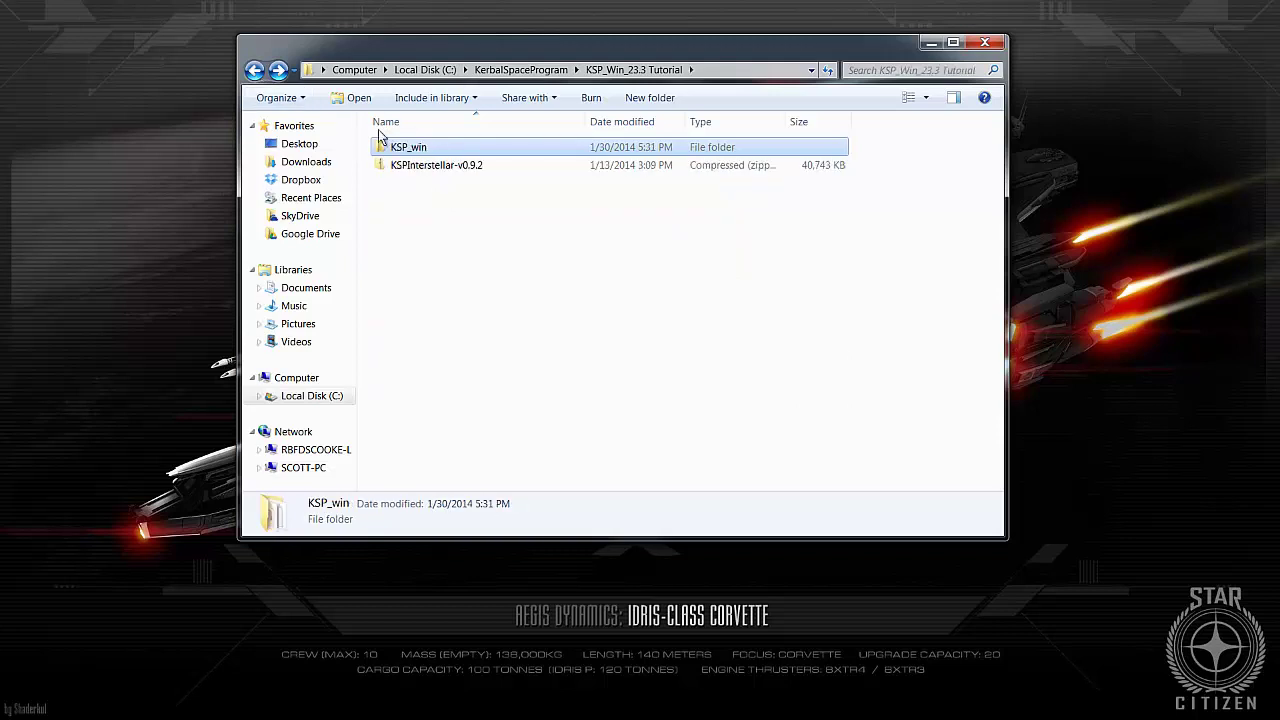
Step: Open the KSPInterstellar-v0.9.2 archive, read its Installation Instructions file and close the file
double_click(449, 166)
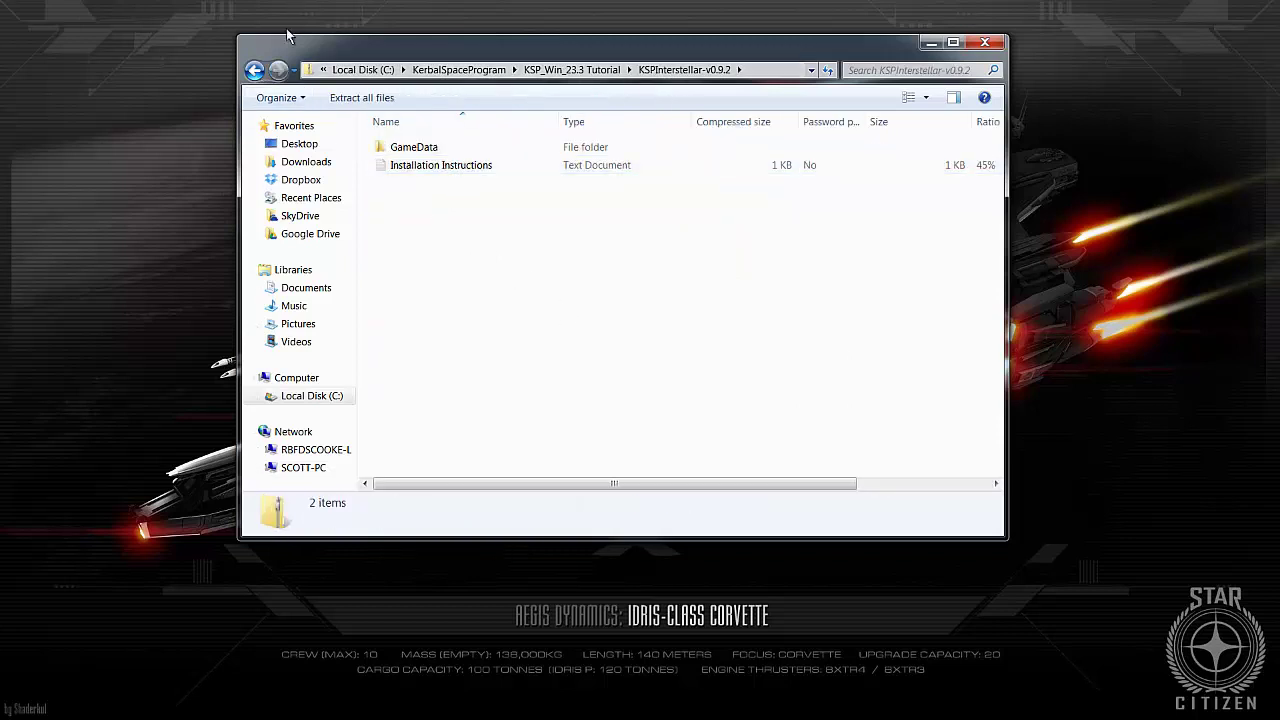
click(451, 165)
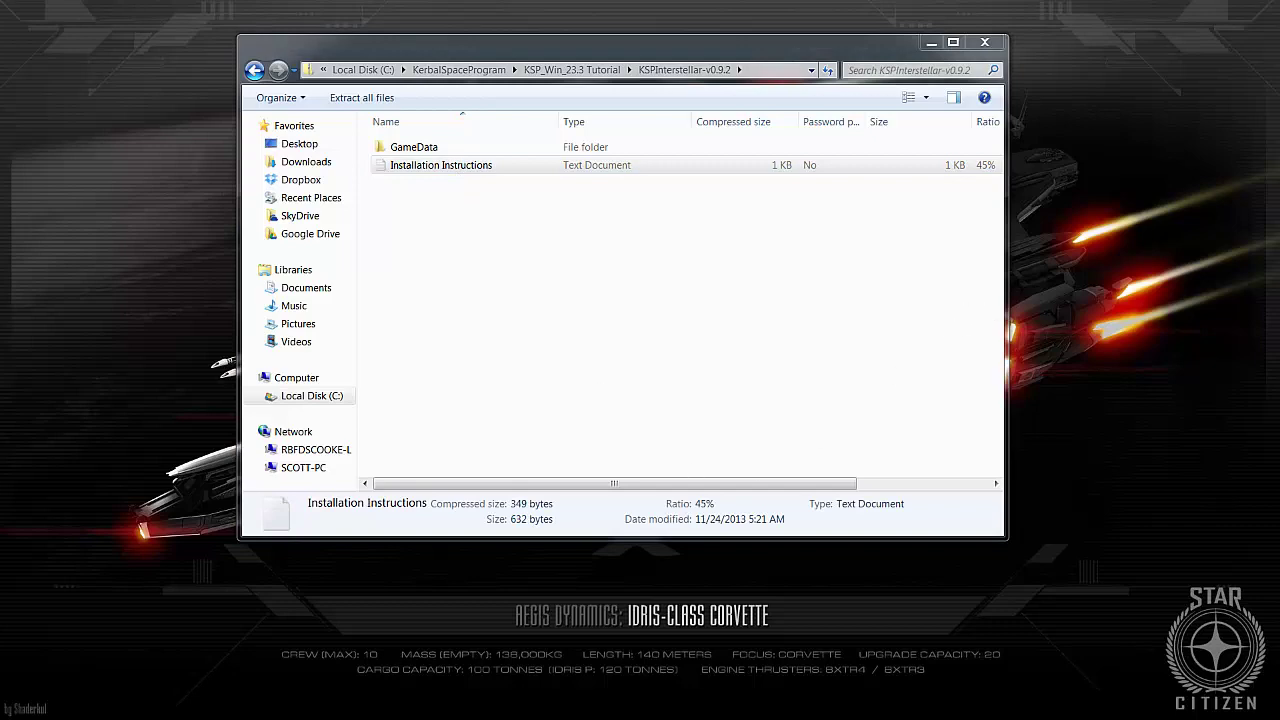
key(Return)
drag(984, 36, 872, 173)
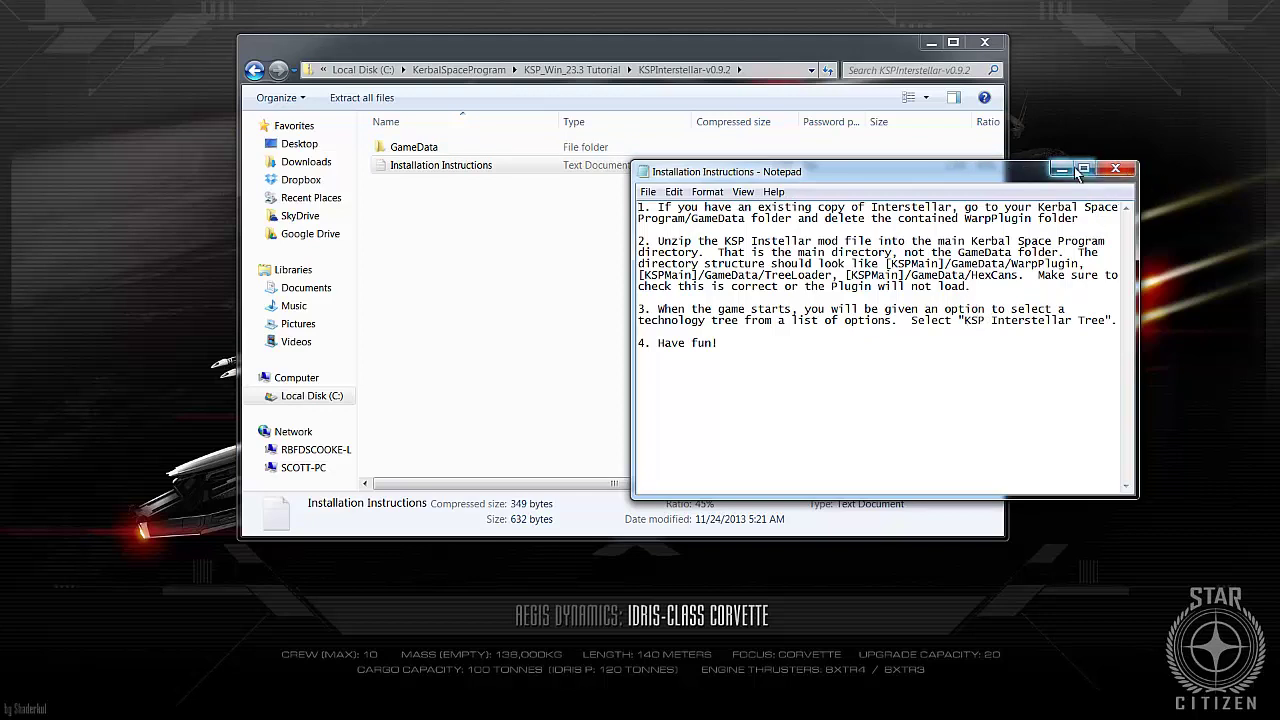
click(1118, 170)
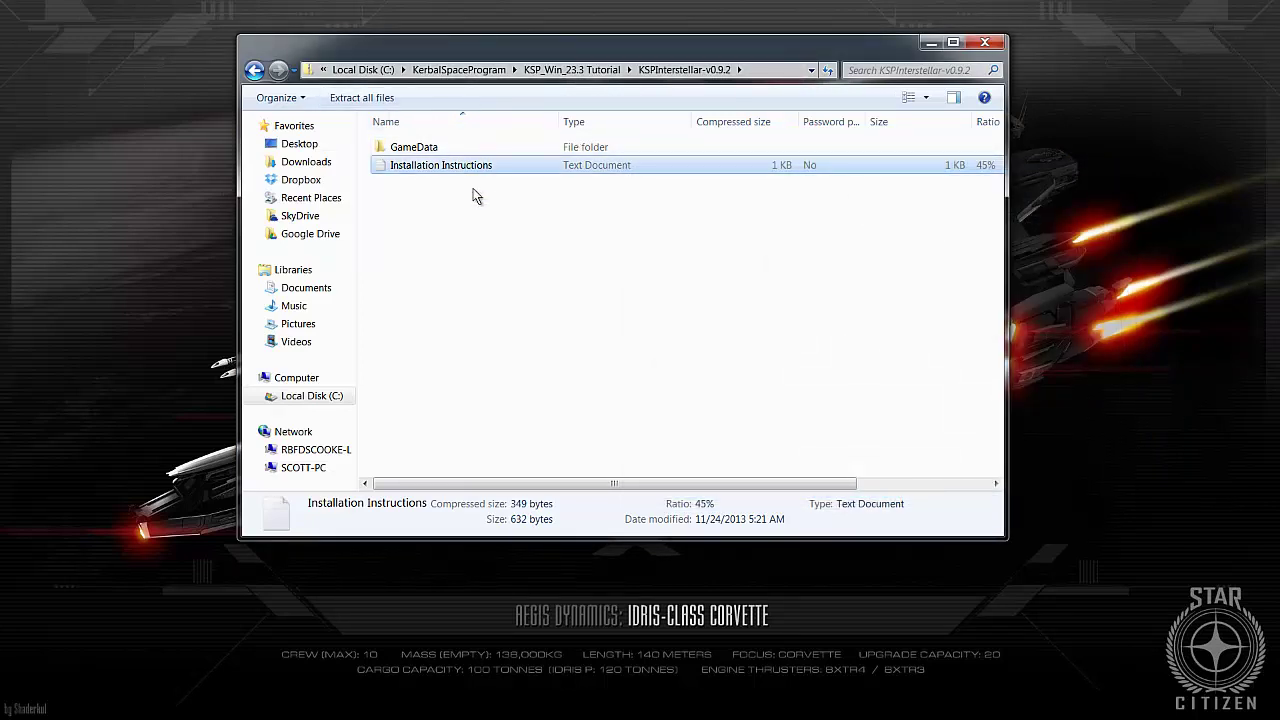
Step: Start extracting all files of the archive, with C:\KerbalSpaceProgram\KSP_Win_23.3 Tutorial\KSP_win as the destination
click(380, 103)
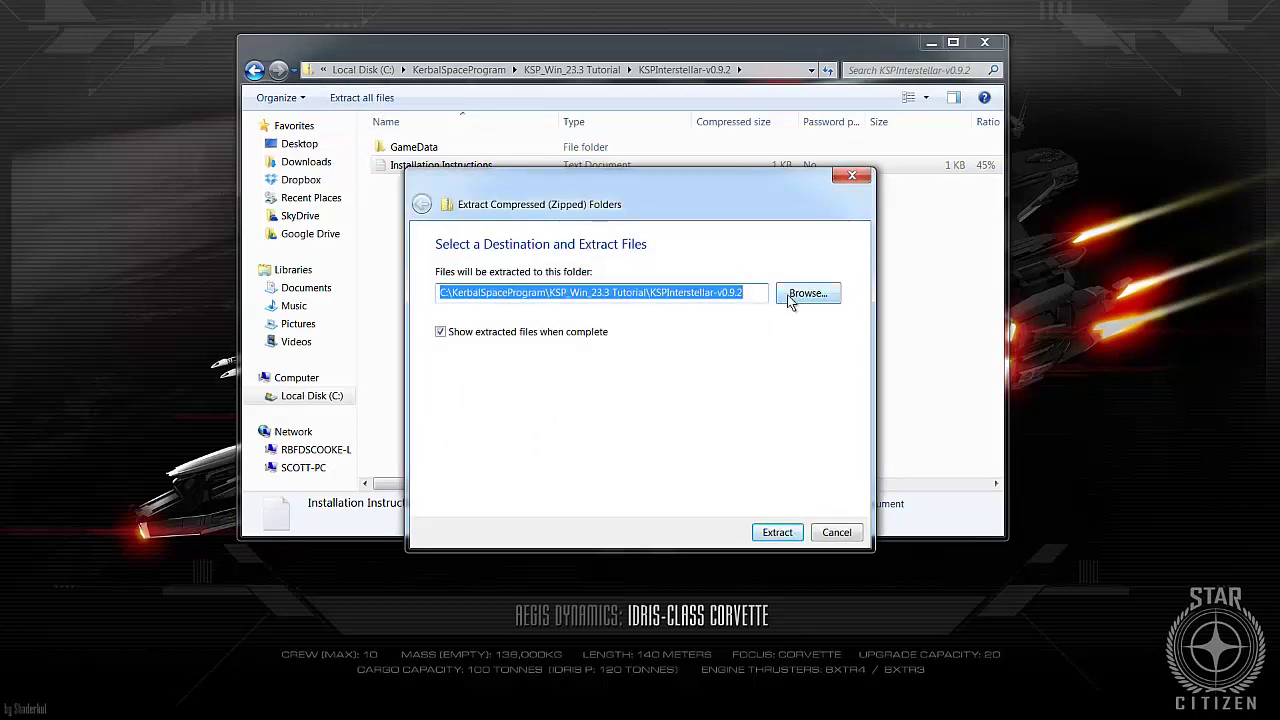
click(792, 298)
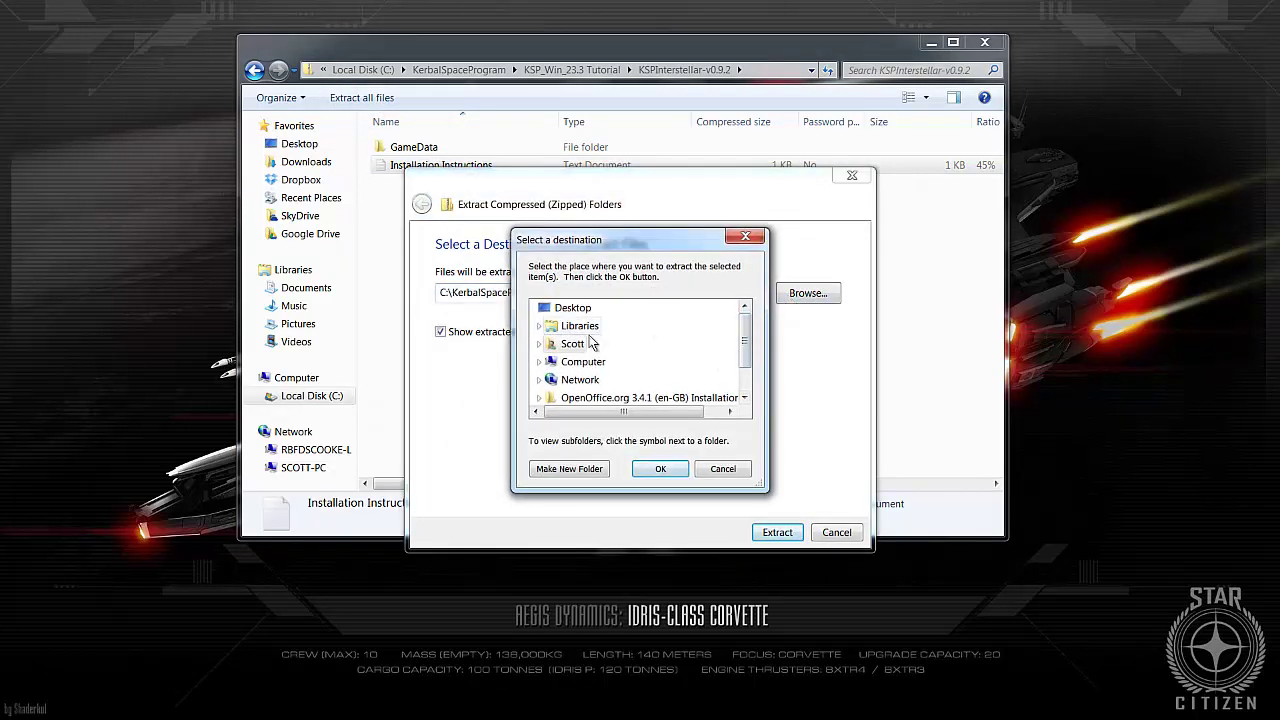
double_click(580, 361)
scroll(628, 348, down, 2)
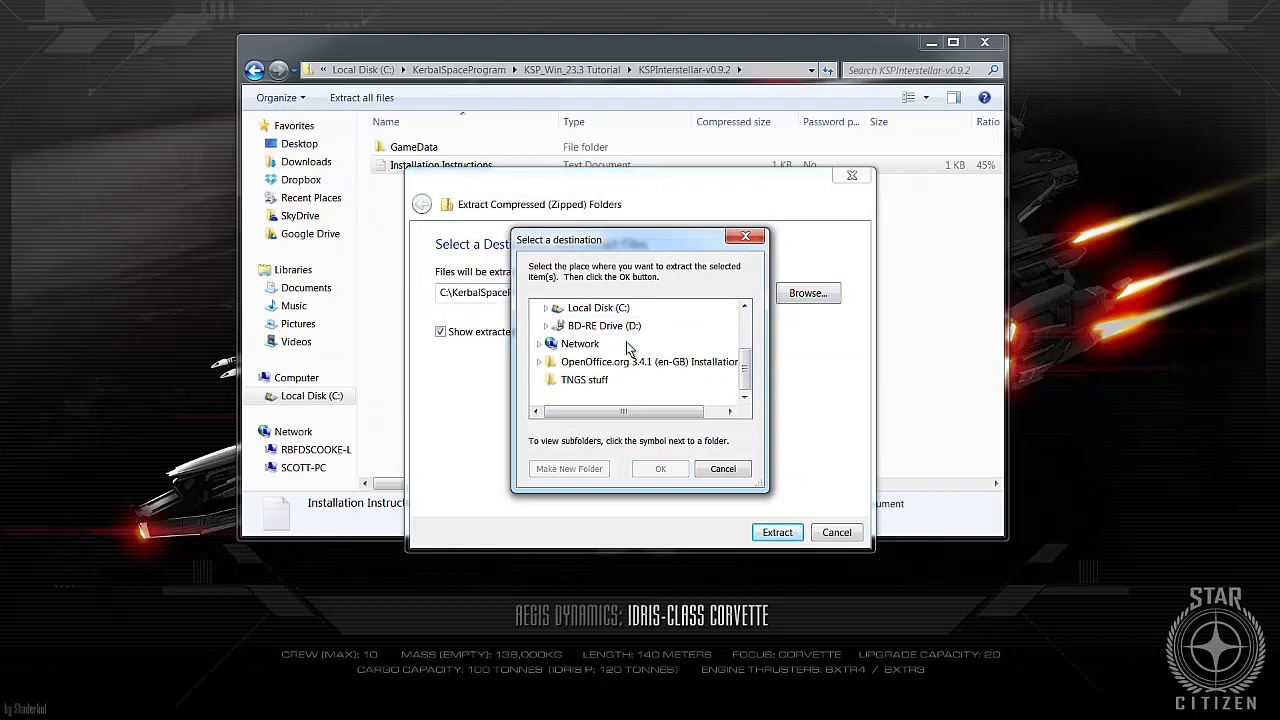
click(546, 308)
scroll(583, 360, down, 1)
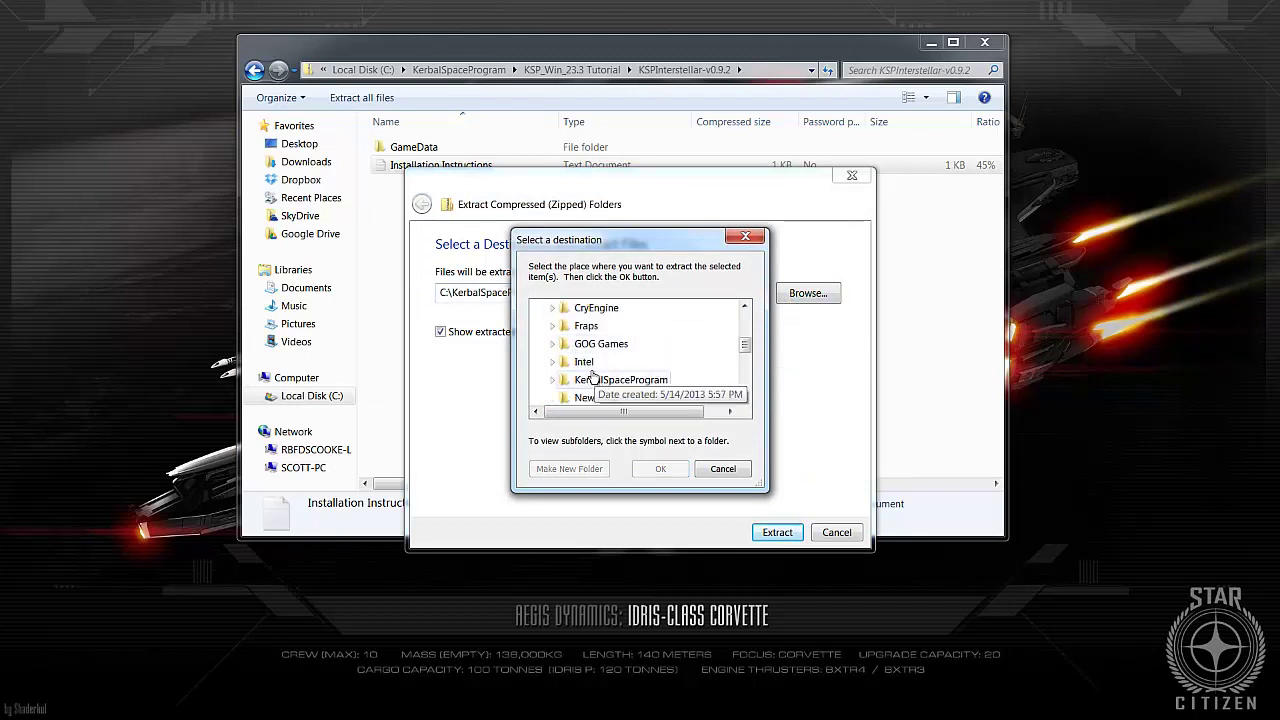
click(590, 380)
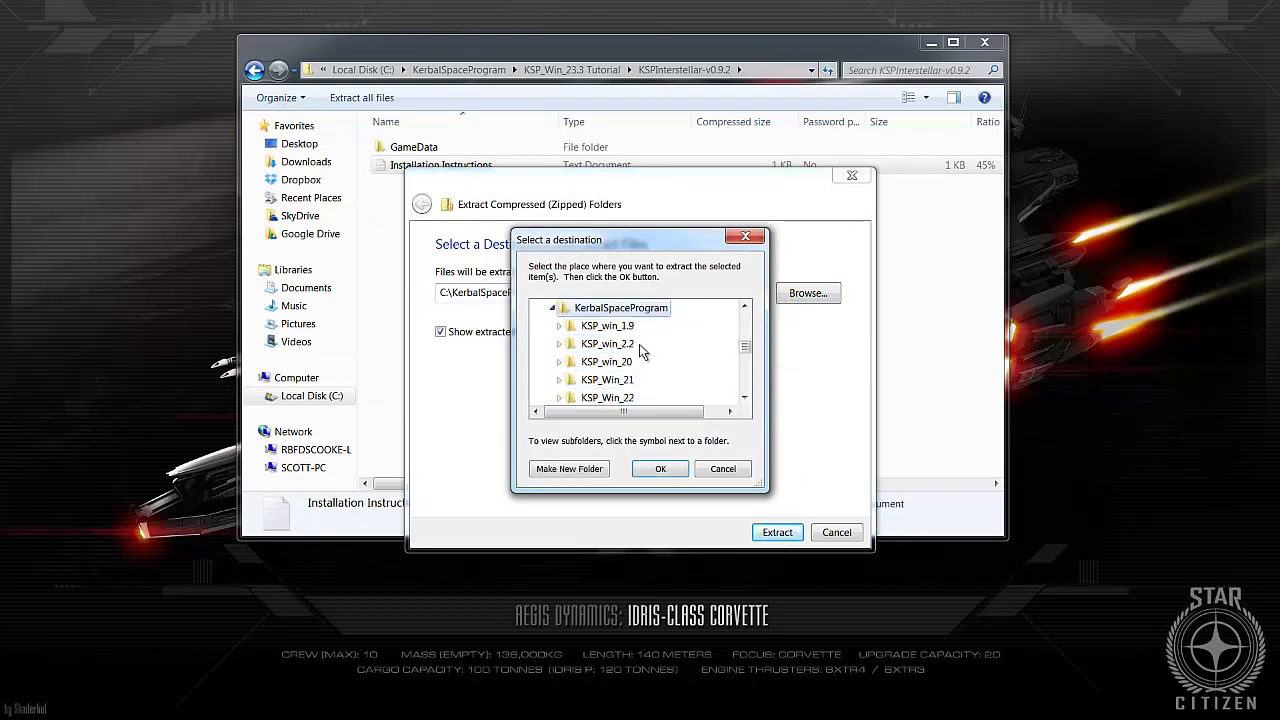
scroll(660, 378, down, 1)
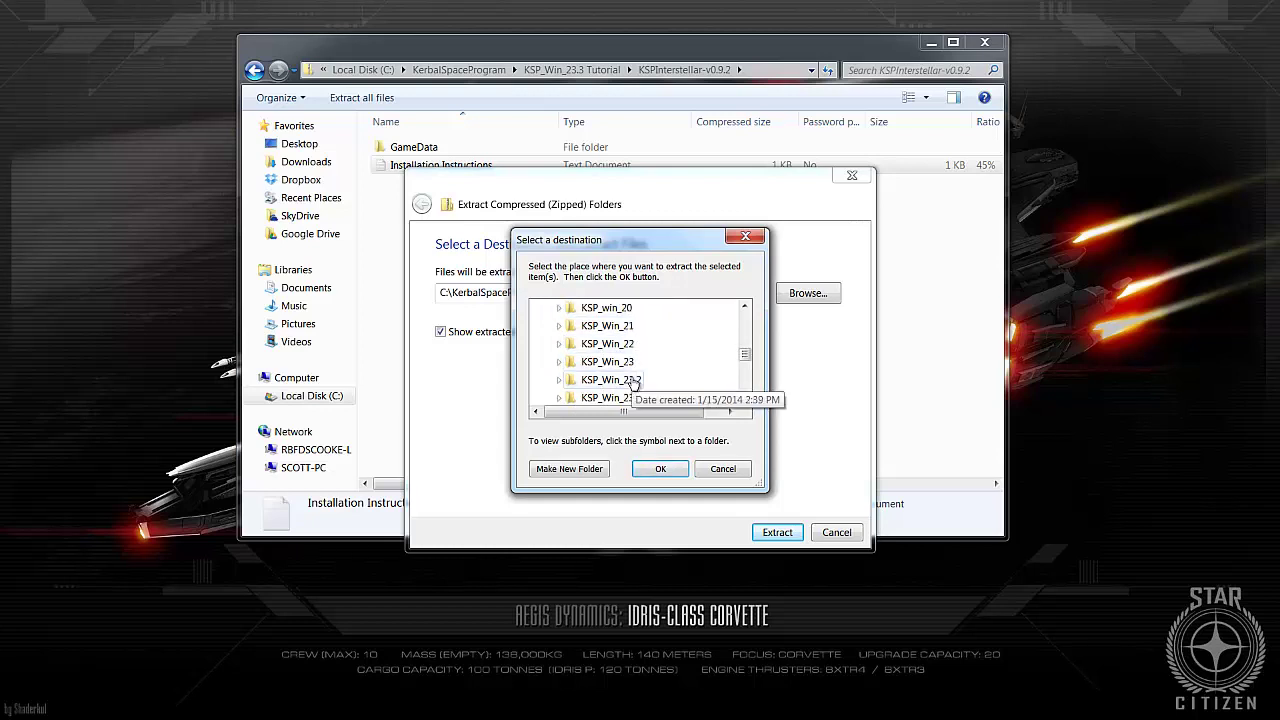
scroll(667, 379, down, 1)
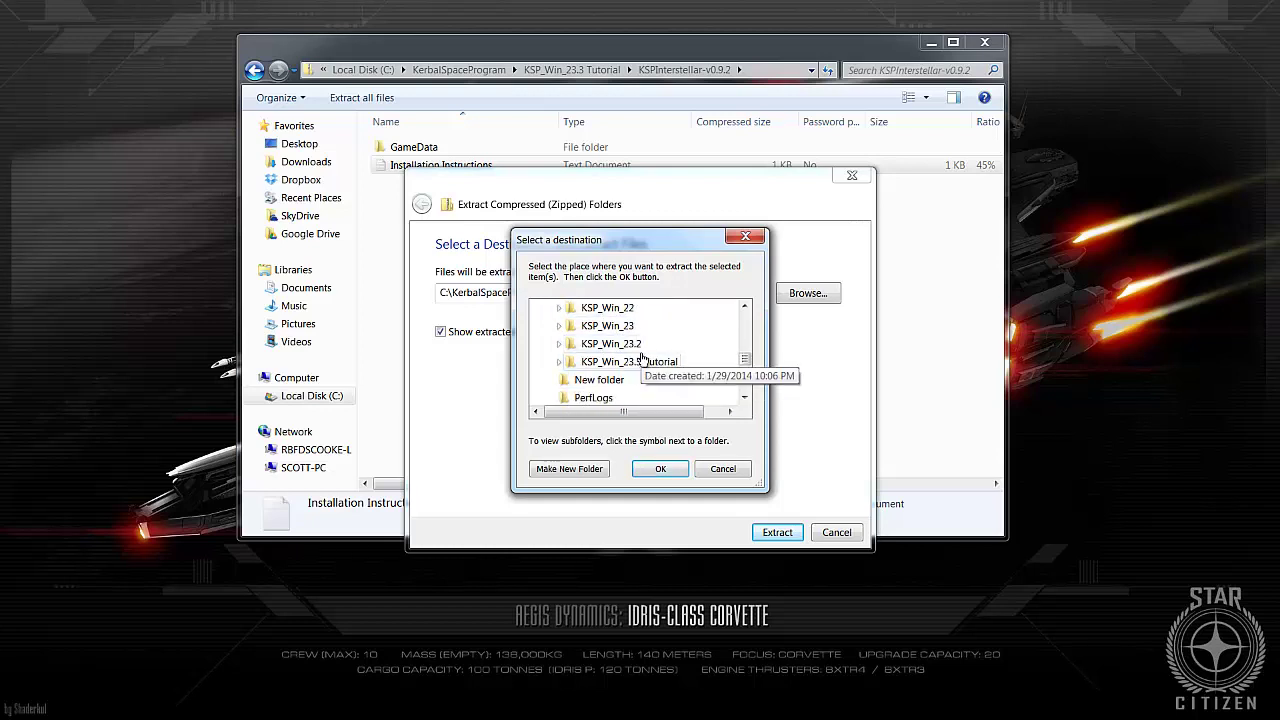
click(640, 362)
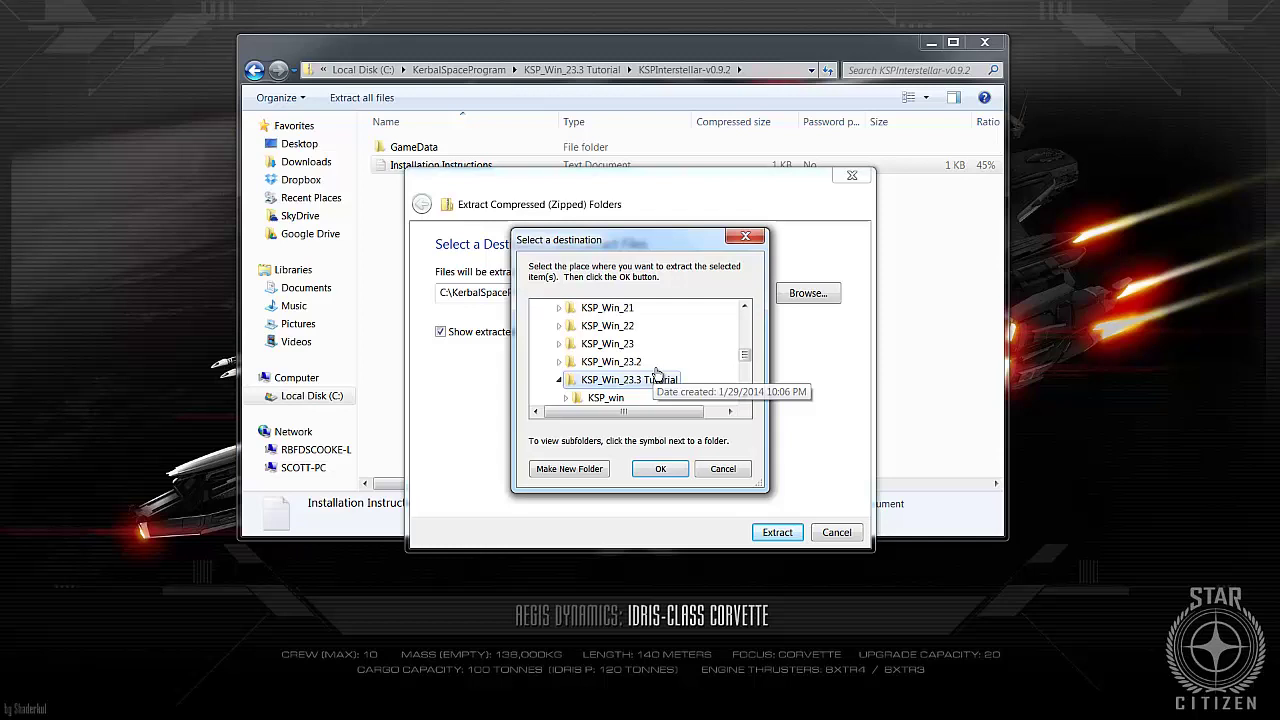
scroll(670, 385, down, 1)
click(620, 345)
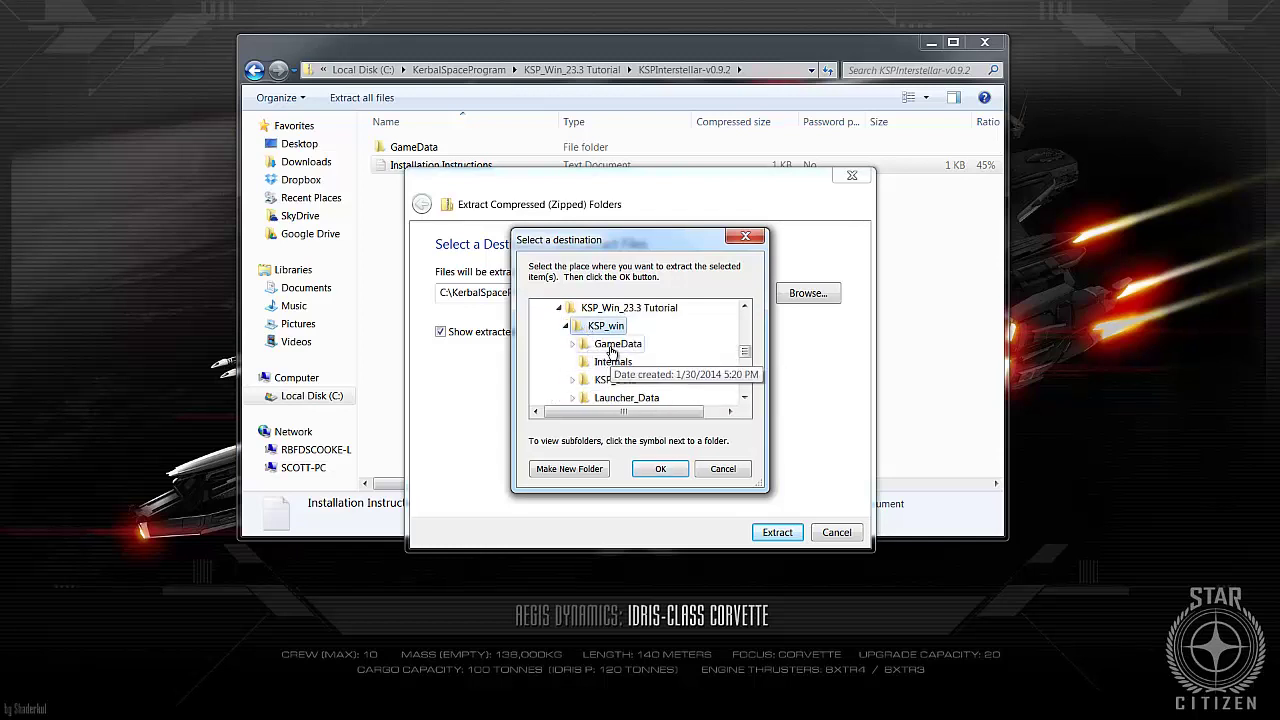
click(661, 470)
Step: Extract the archive, merging its GameData folder with the existing one for all current items
click(763, 524)
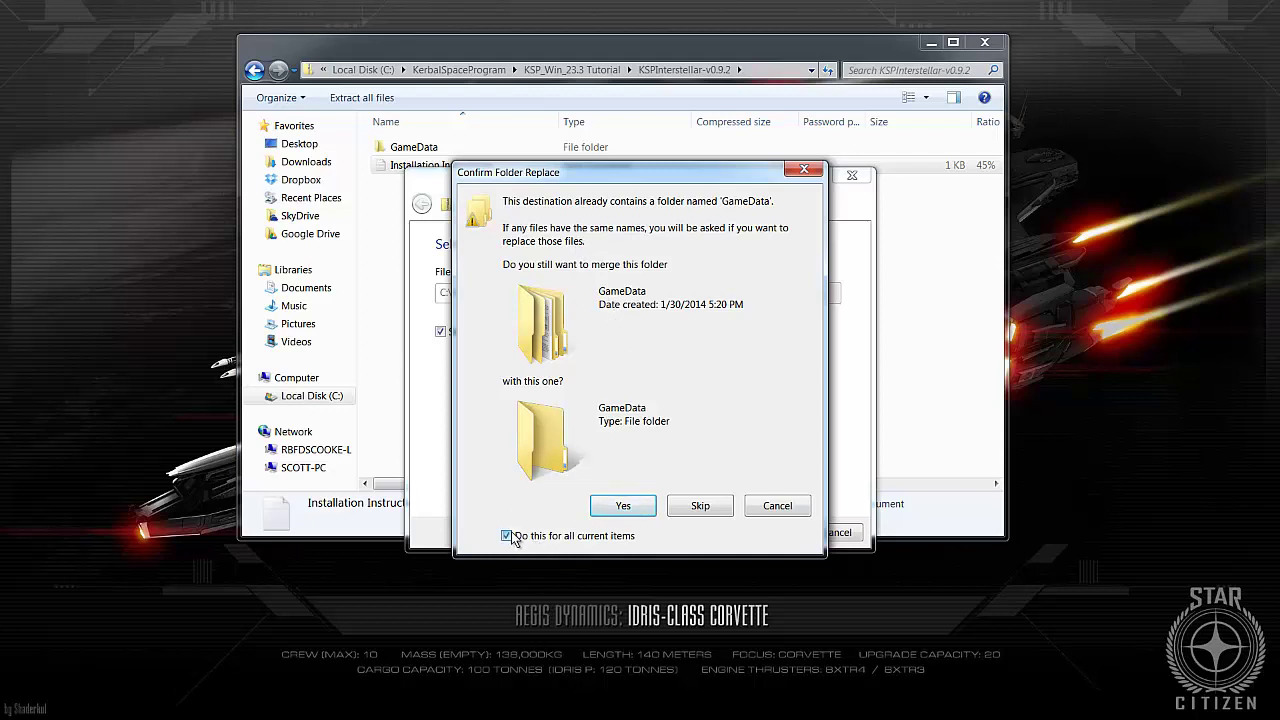
click(617, 508)
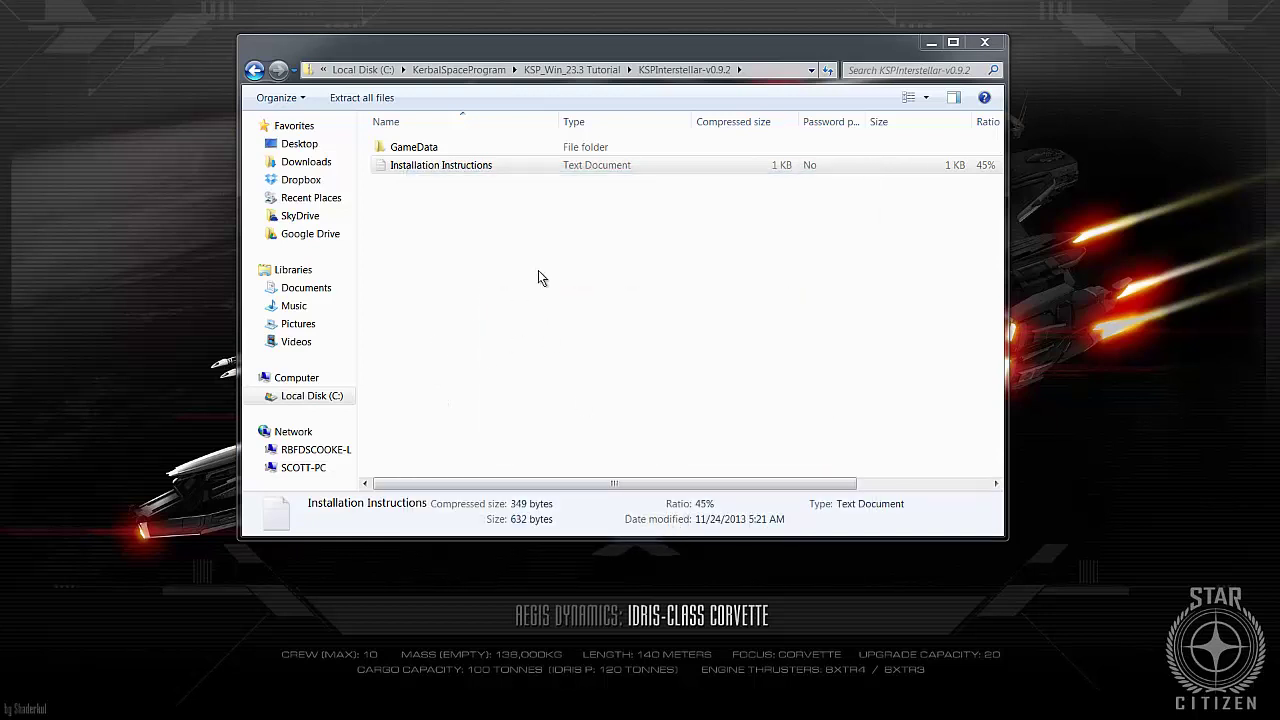
Step: Check KSP_win's GameData folder for the mod's HexCans, TreeLoader and WarpPlugin folders
click(578, 69)
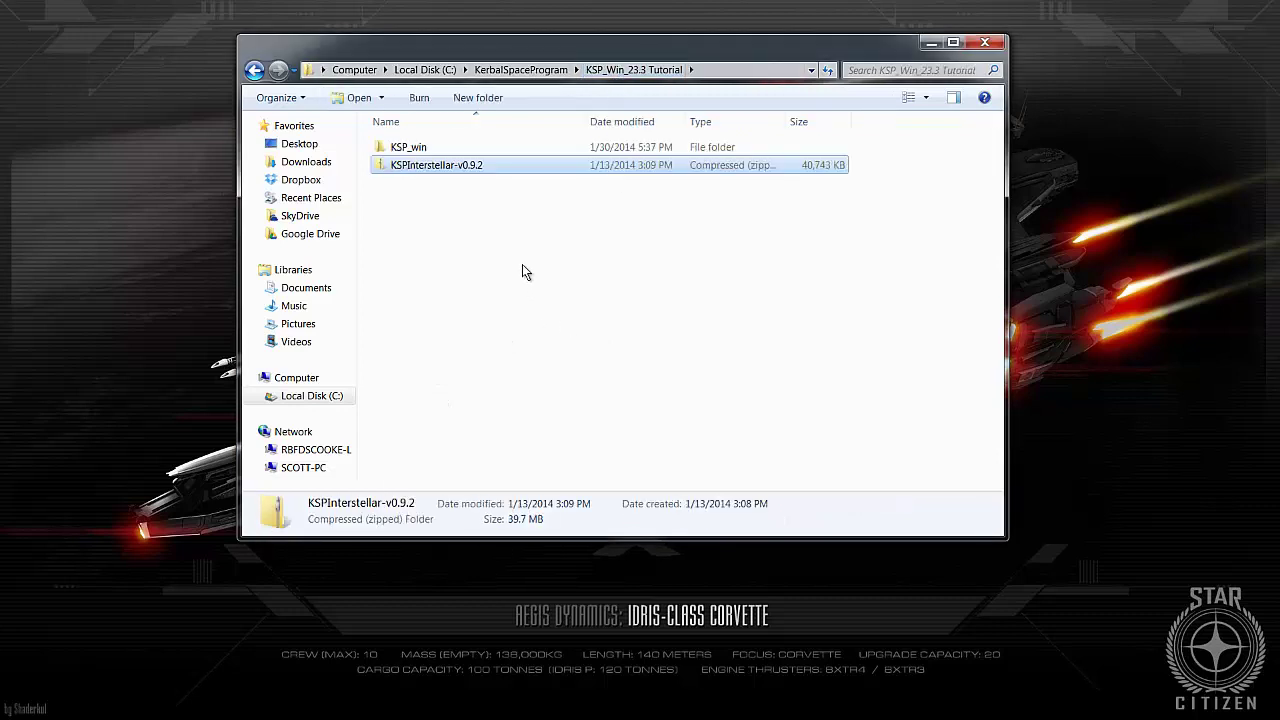
double_click(412, 147)
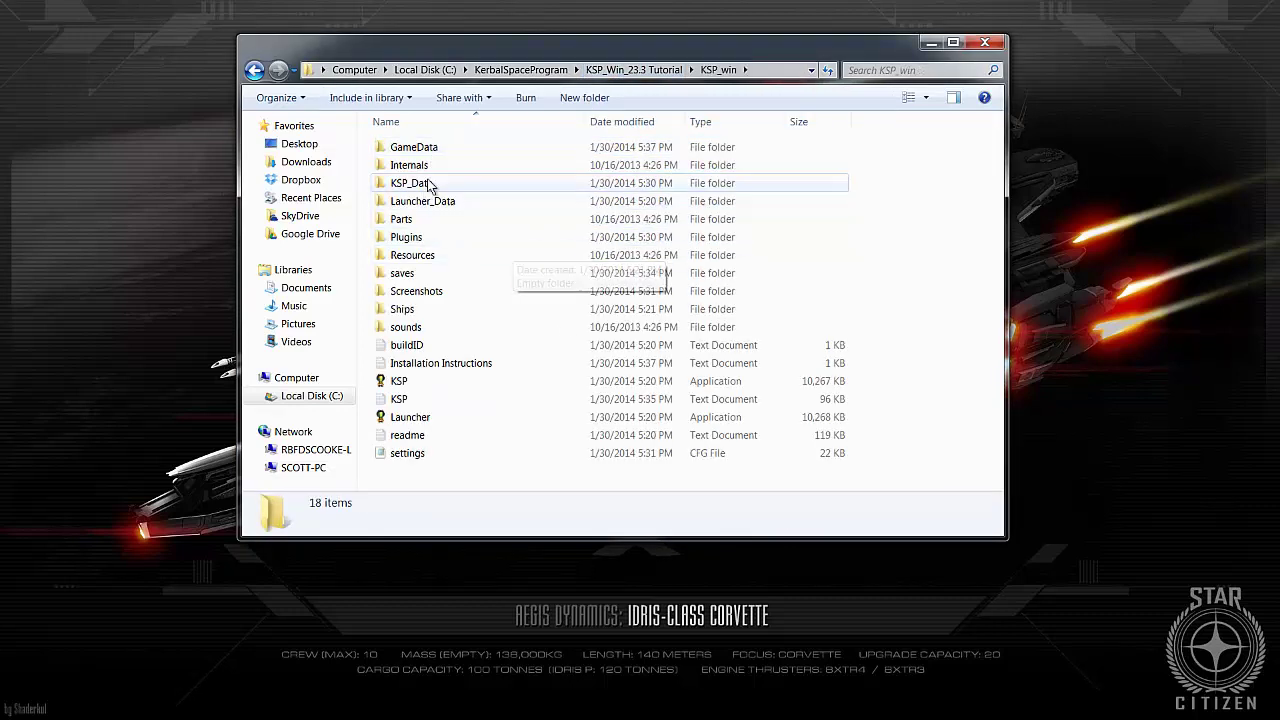
double_click(441, 148)
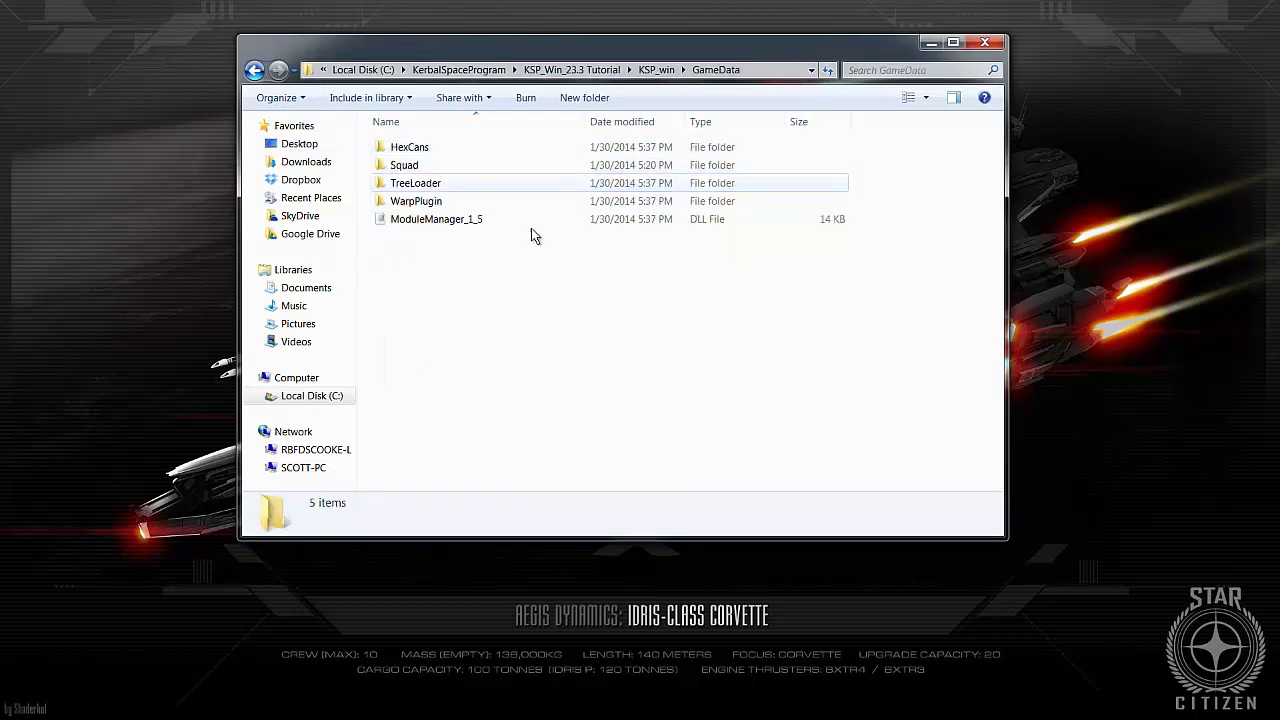
click(466, 151)
click(475, 187)
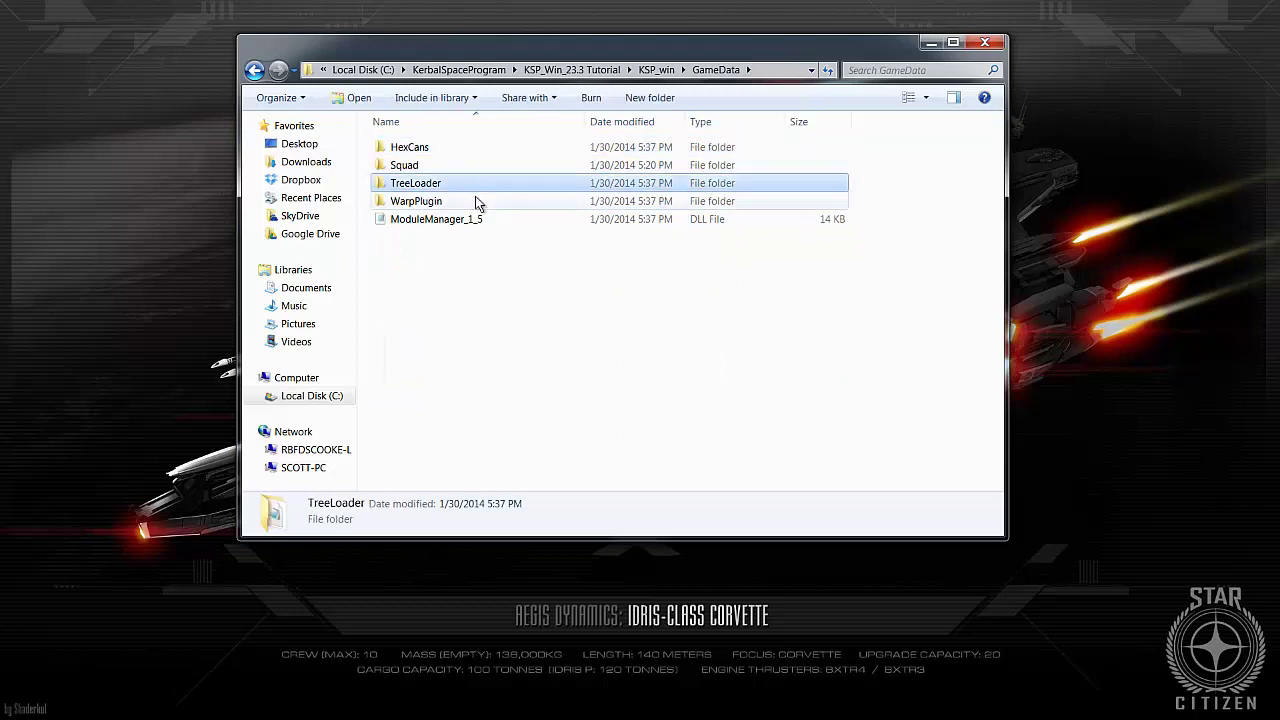
click(476, 199)
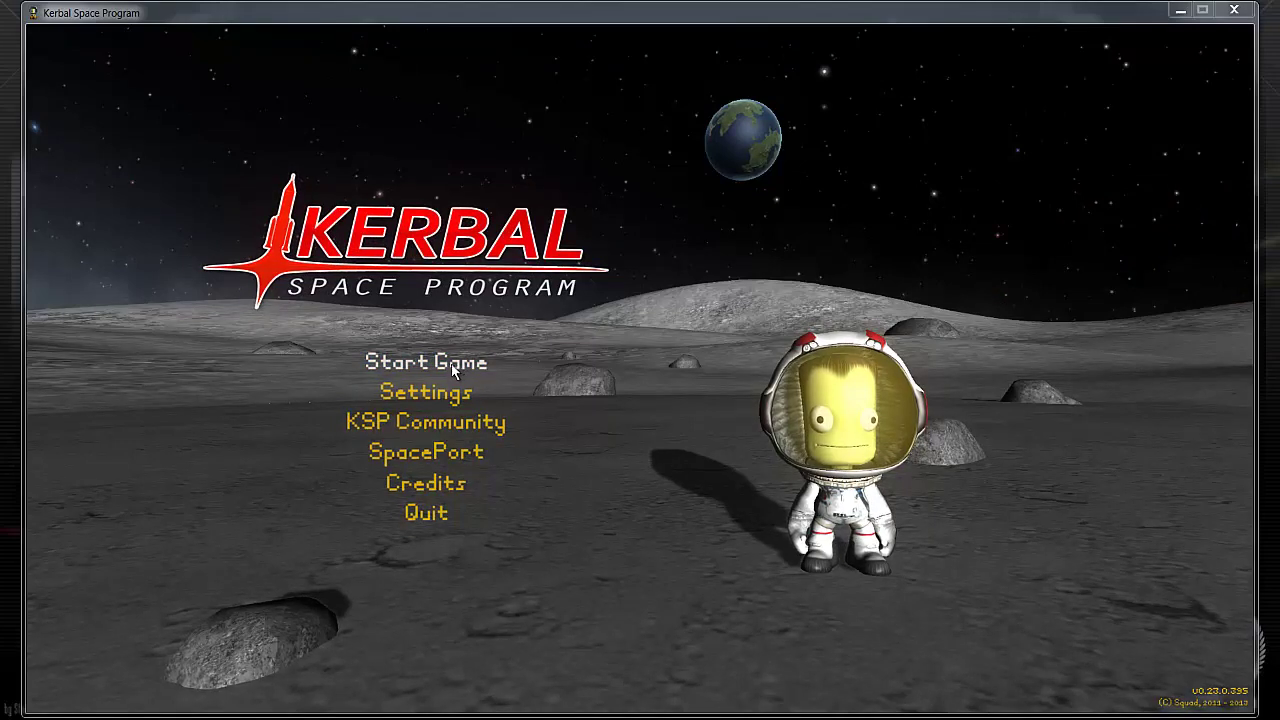
Step: Start the game by resuming the saved game named default
click(406, 361)
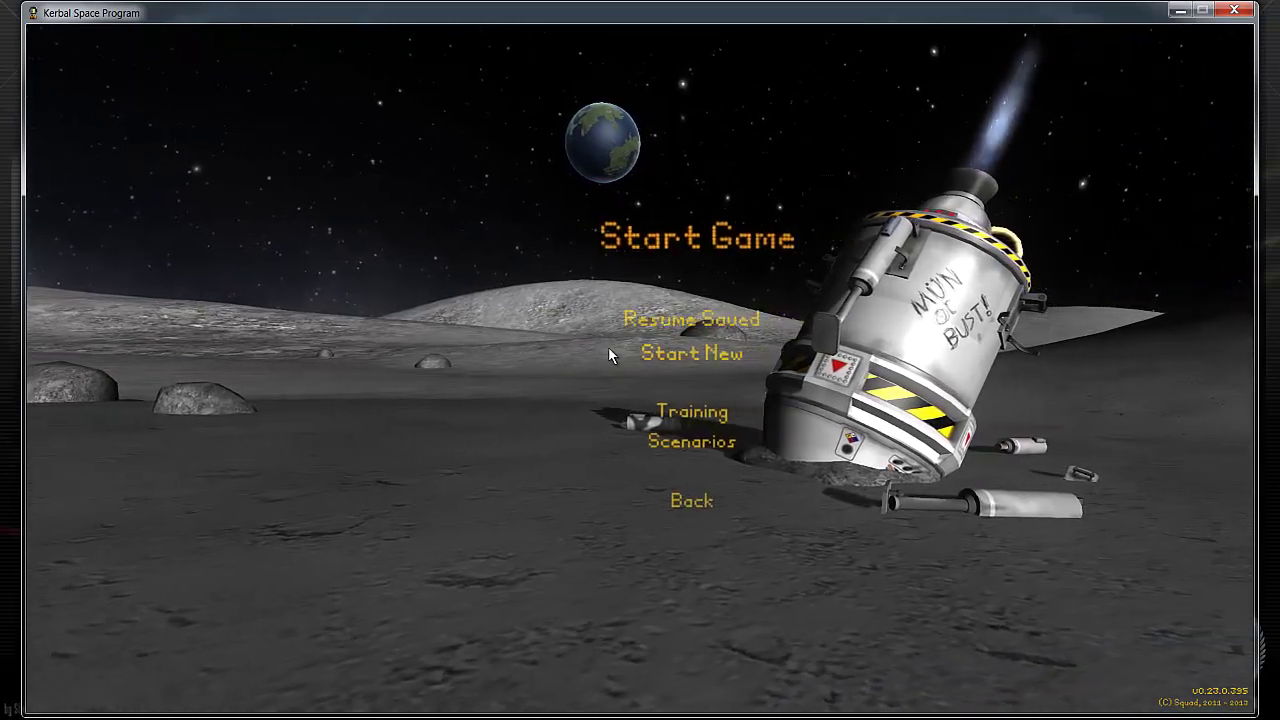
click(543, 312)
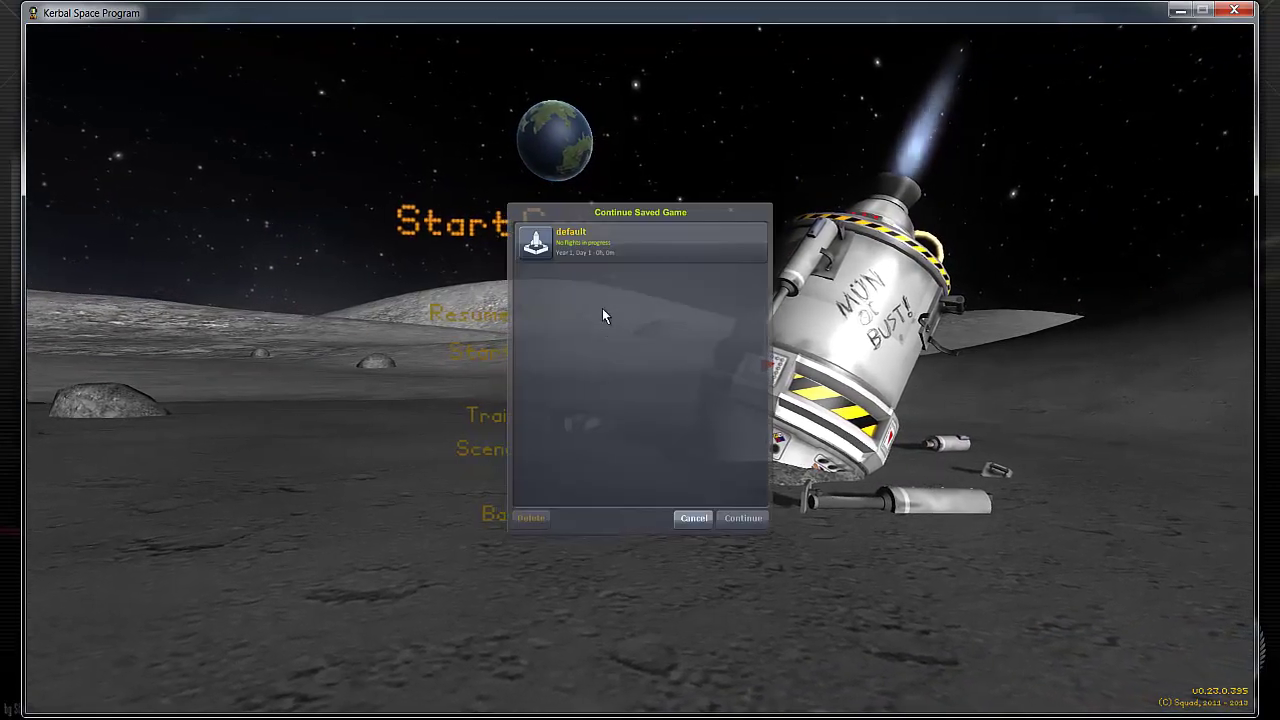
click(603, 254)
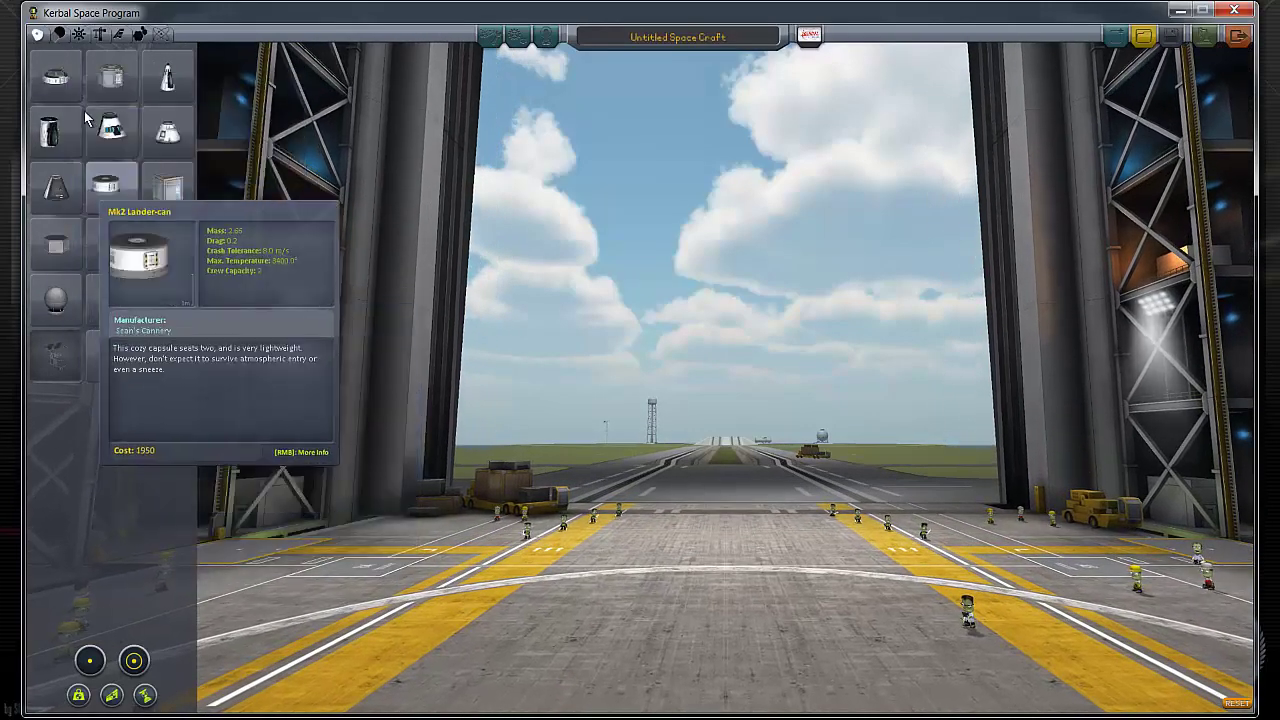
Step: Look through the propulsion parts for the mod's additions, such as the 62.5cm Plasma Thruster, 2.5m Thermal Turbojet and UF4 Tank
click(59, 35)
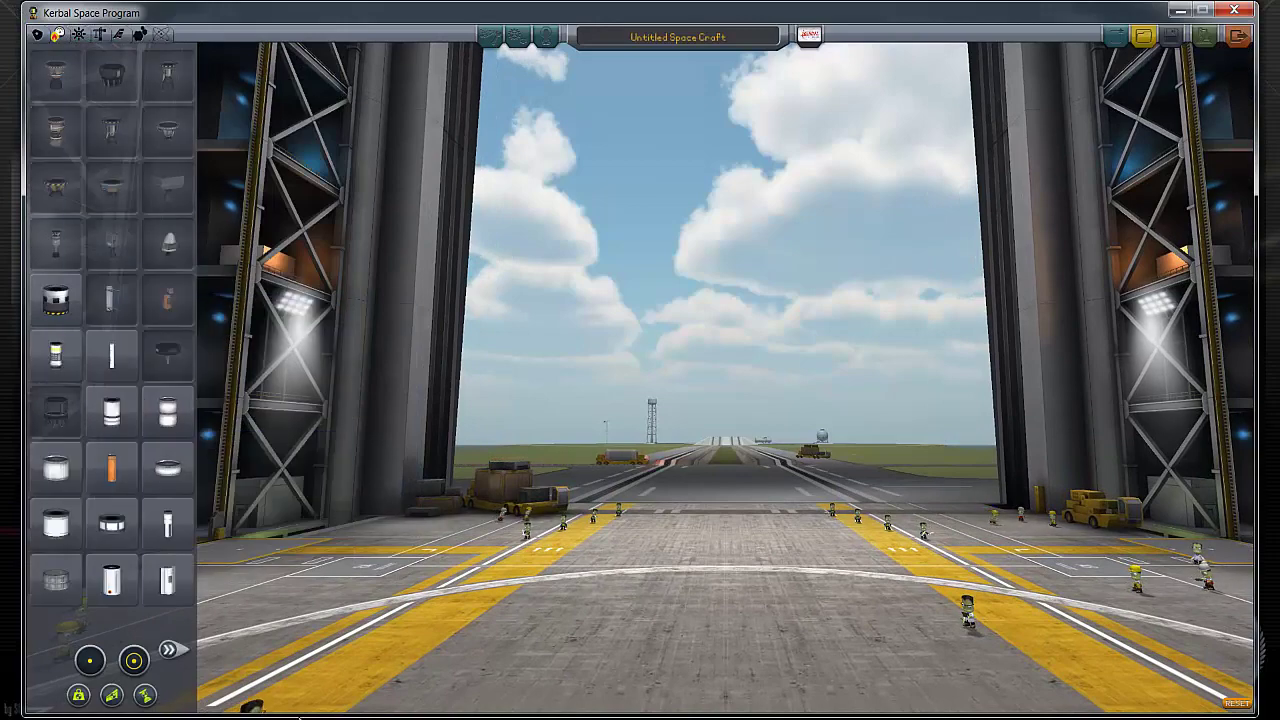
click(175, 654)
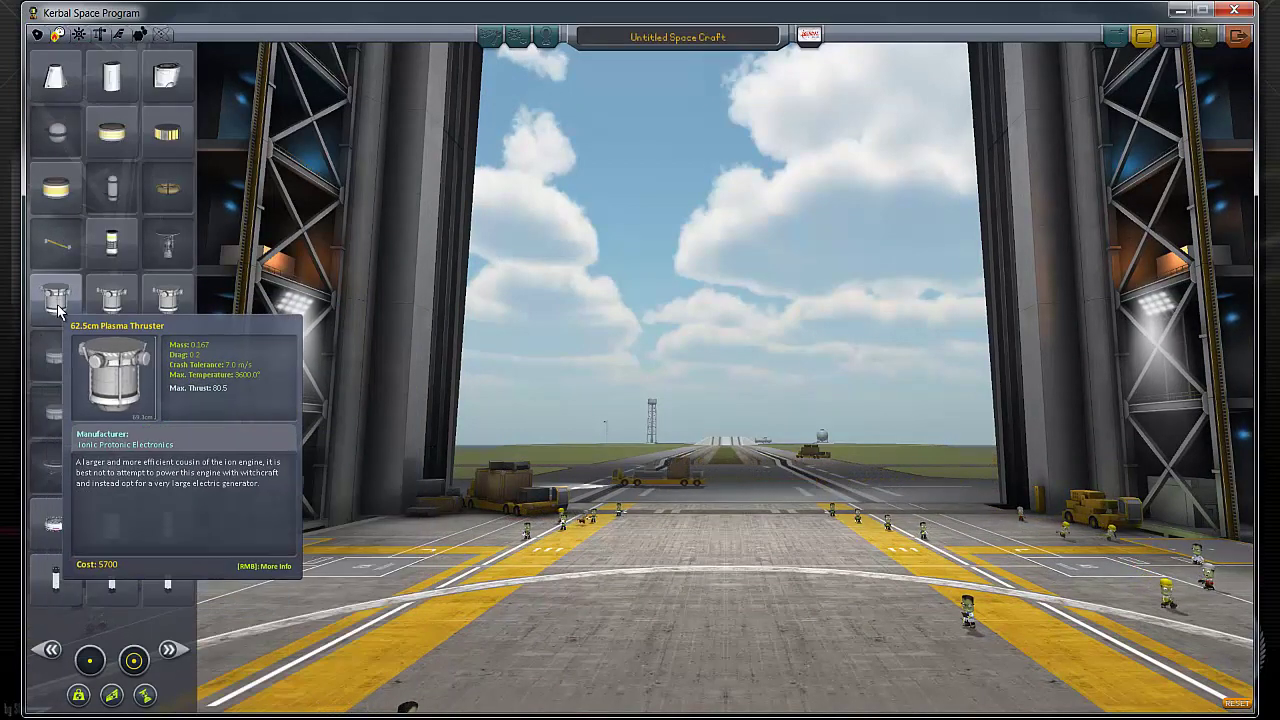
mouse_move(157, 310)
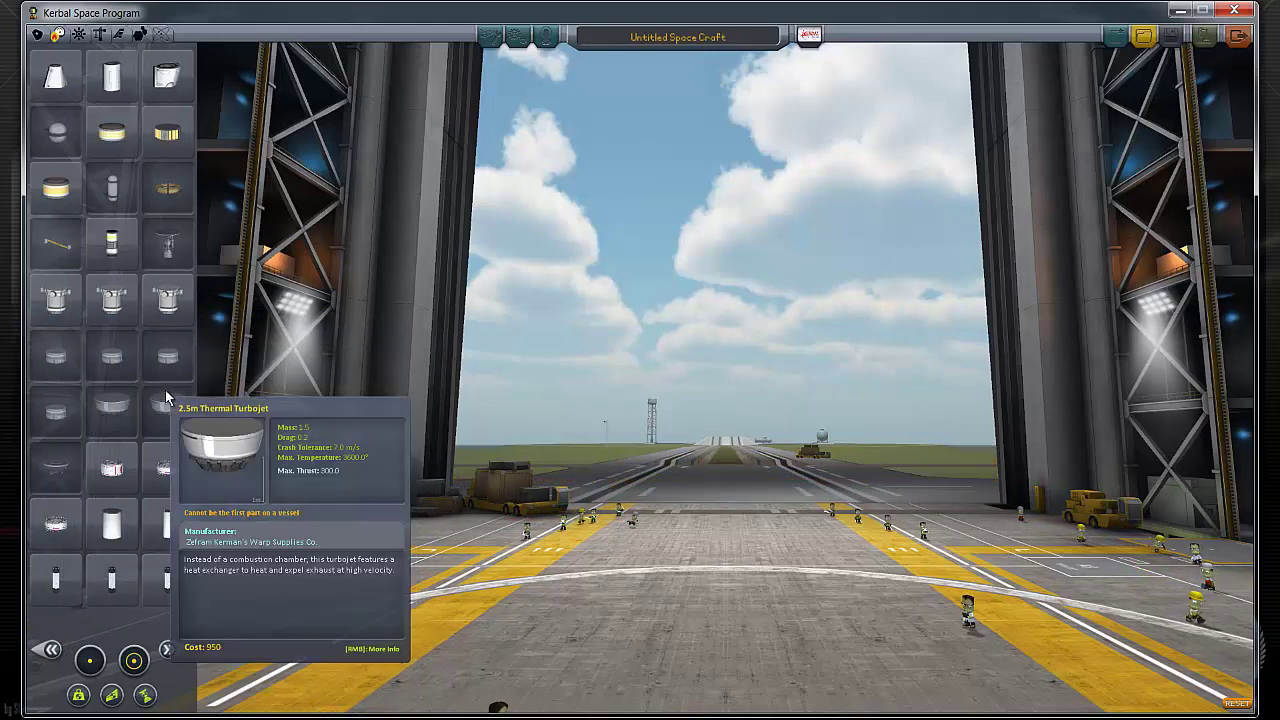
mouse_move(165, 455)
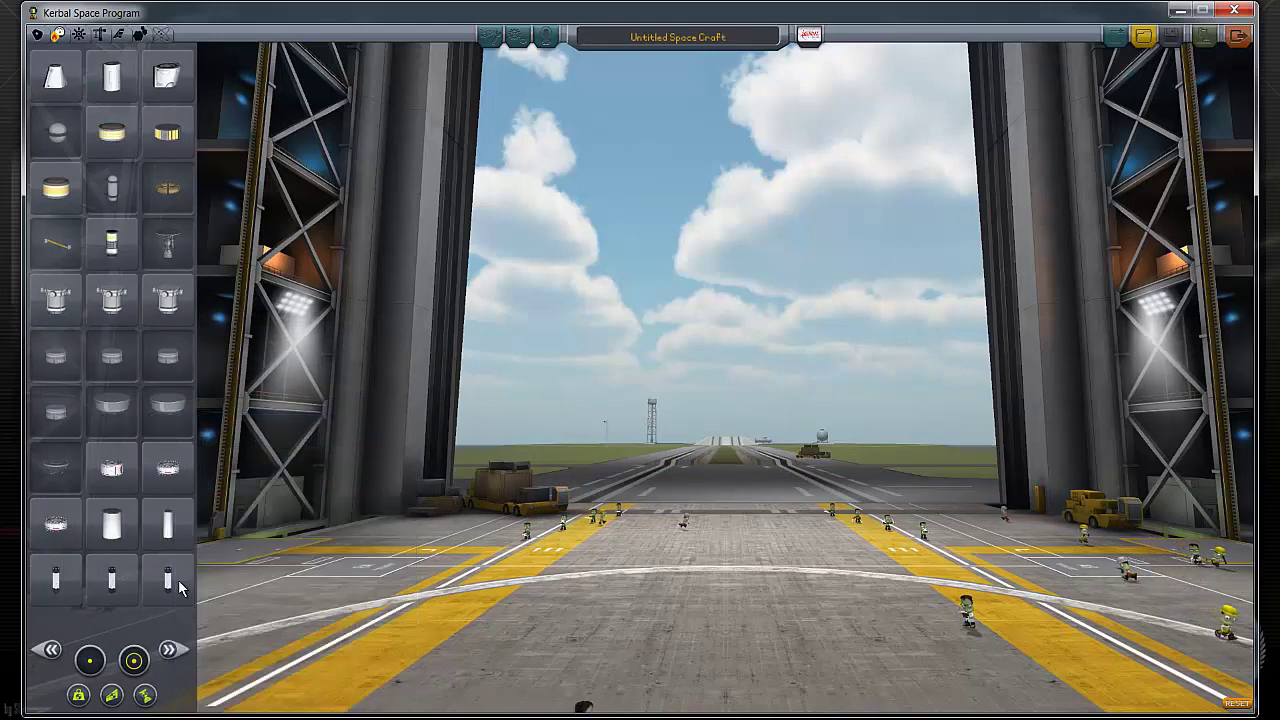
click(170, 649)
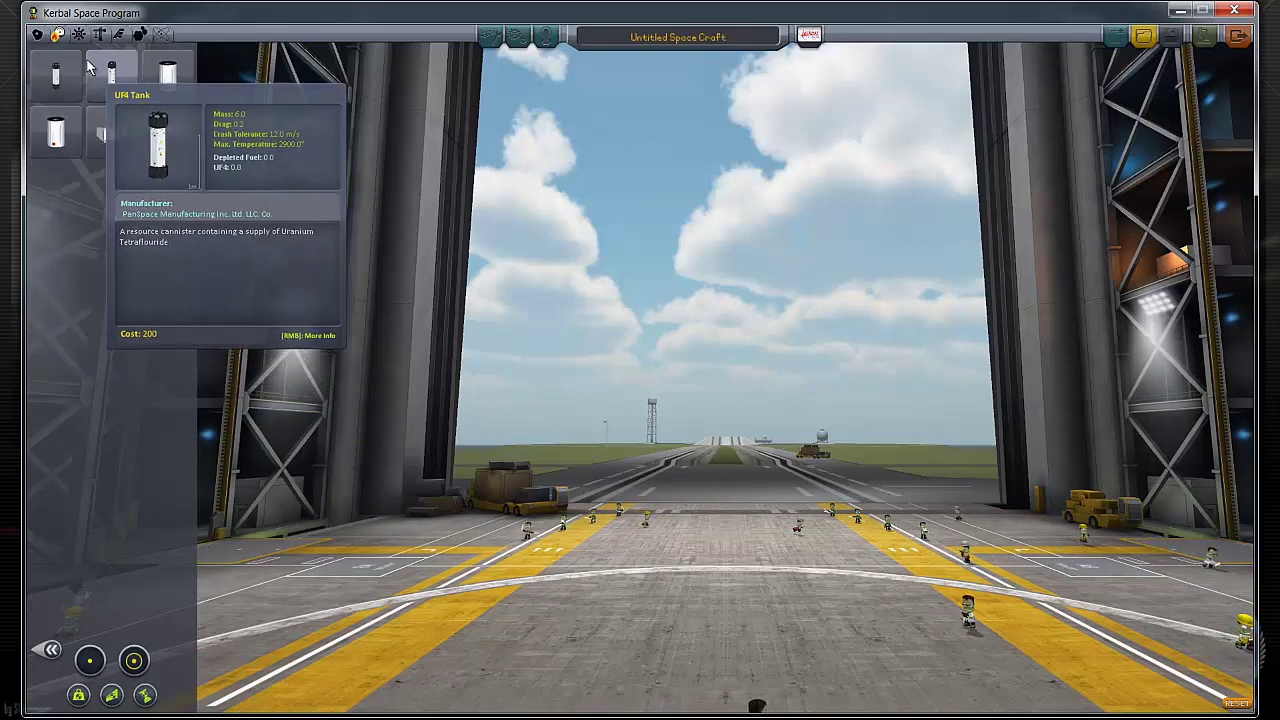
Step: Assemble a test craft from utility parts, adding a green drum-shaped part and a folding red panel on its side, and view the remaining utility parts
click(140, 36)
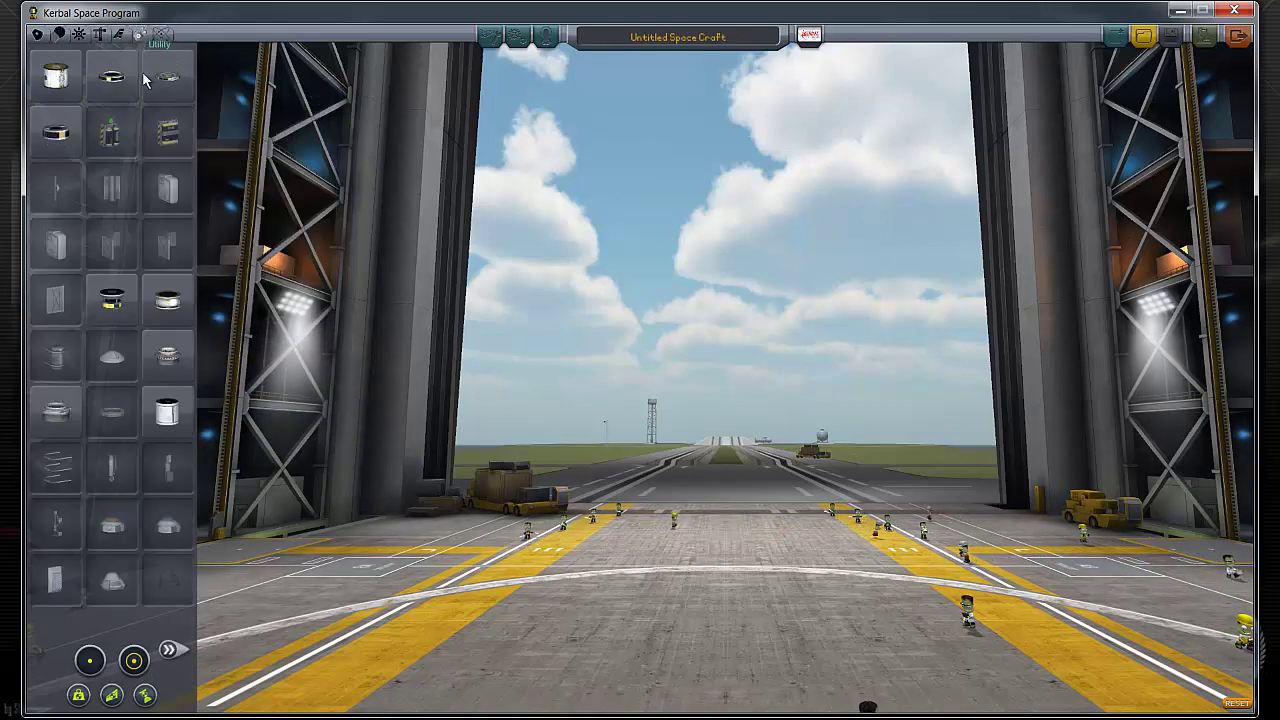
click(172, 650)
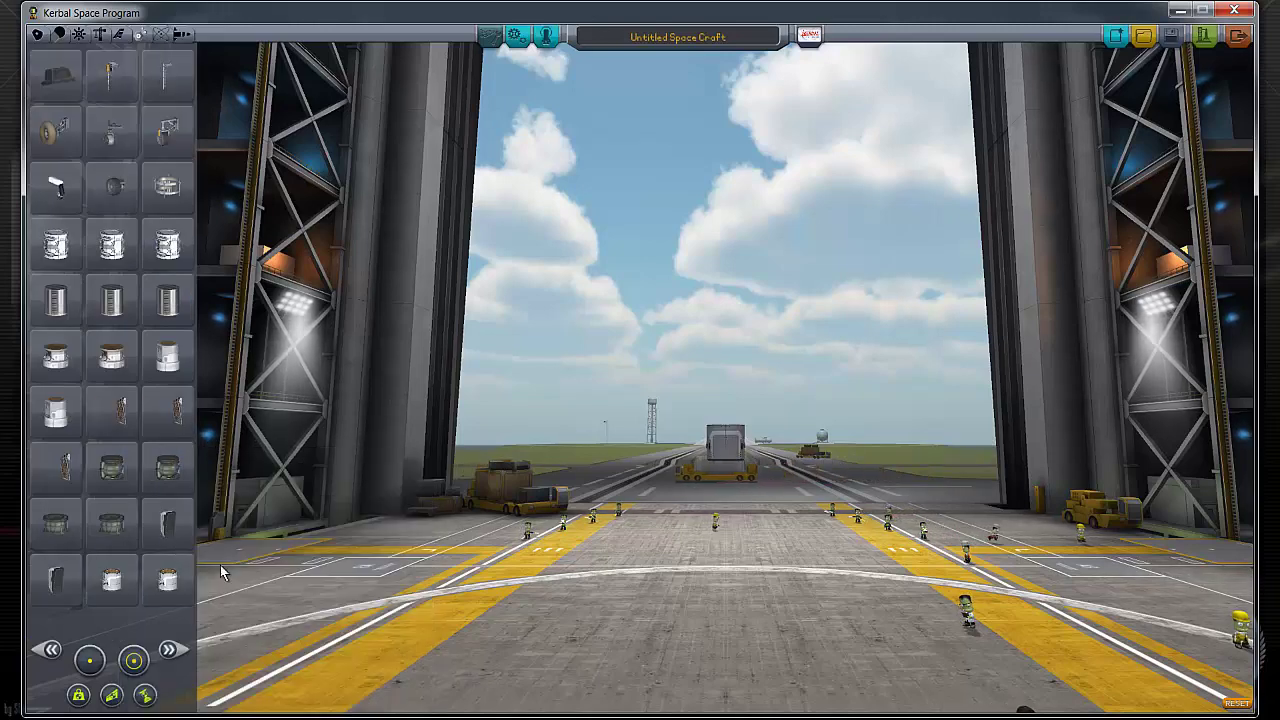
click(130, 540)
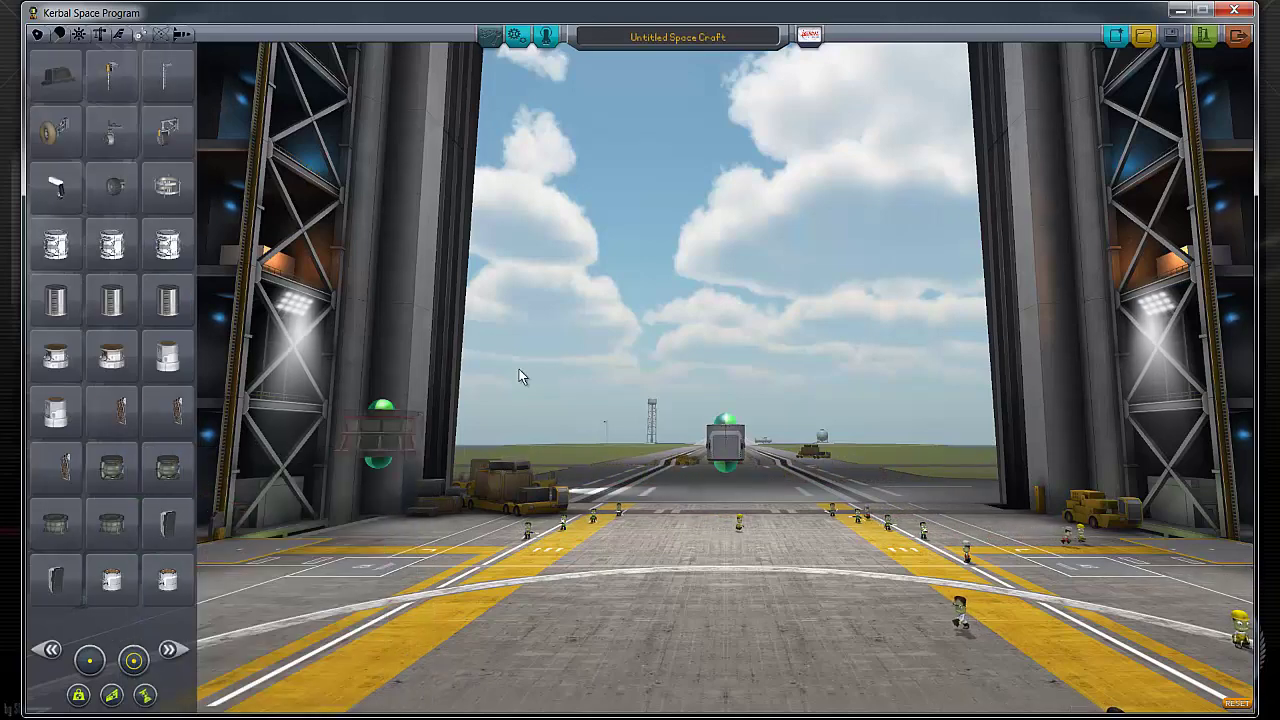
click(175, 410)
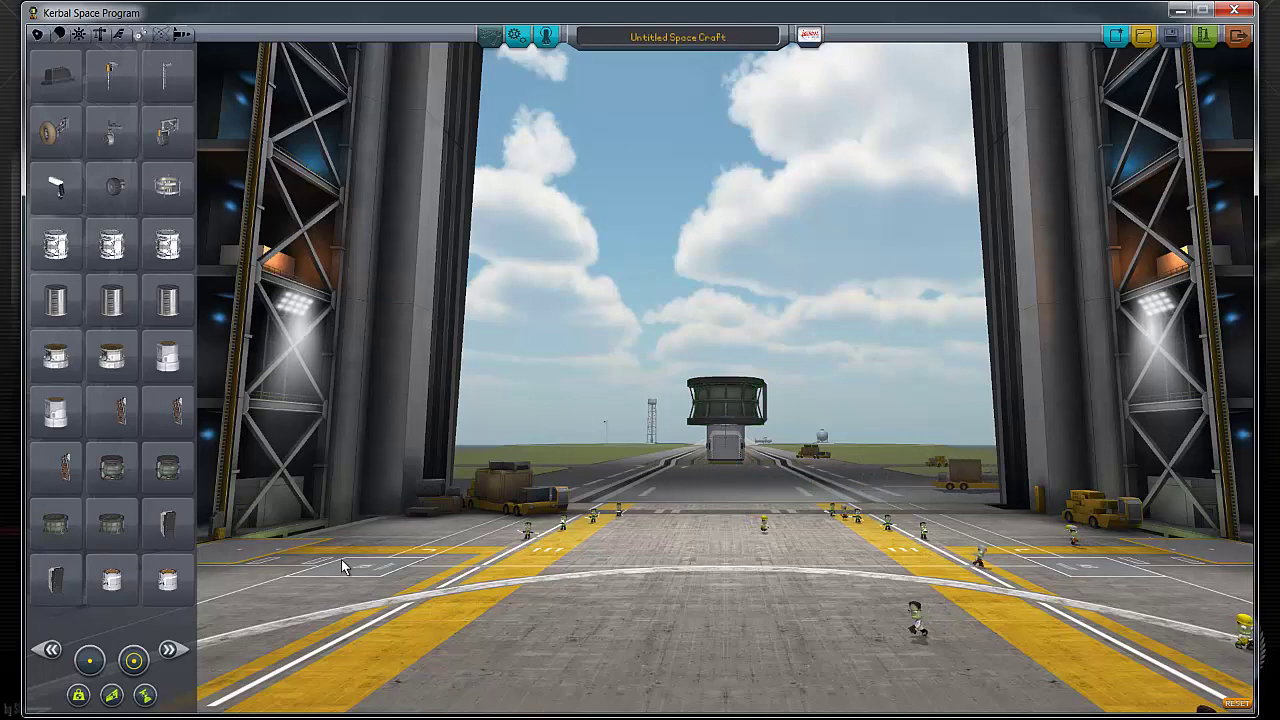
click(181, 405)
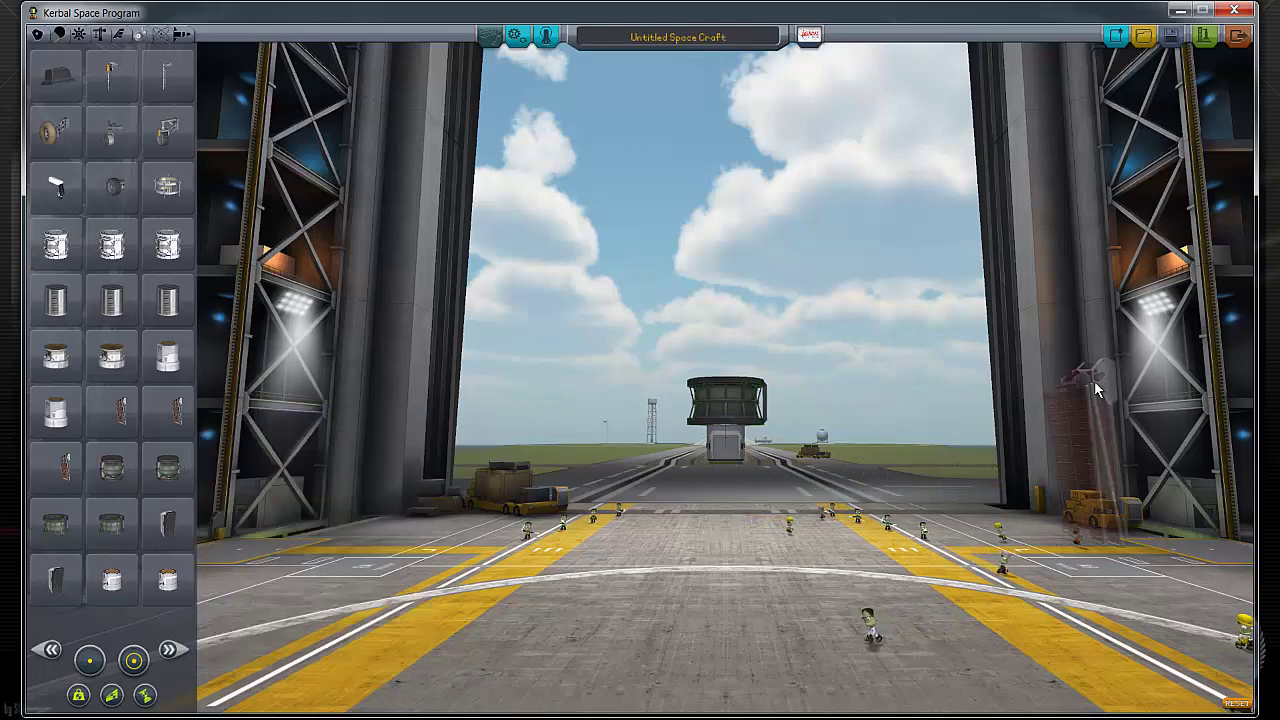
click(760, 425)
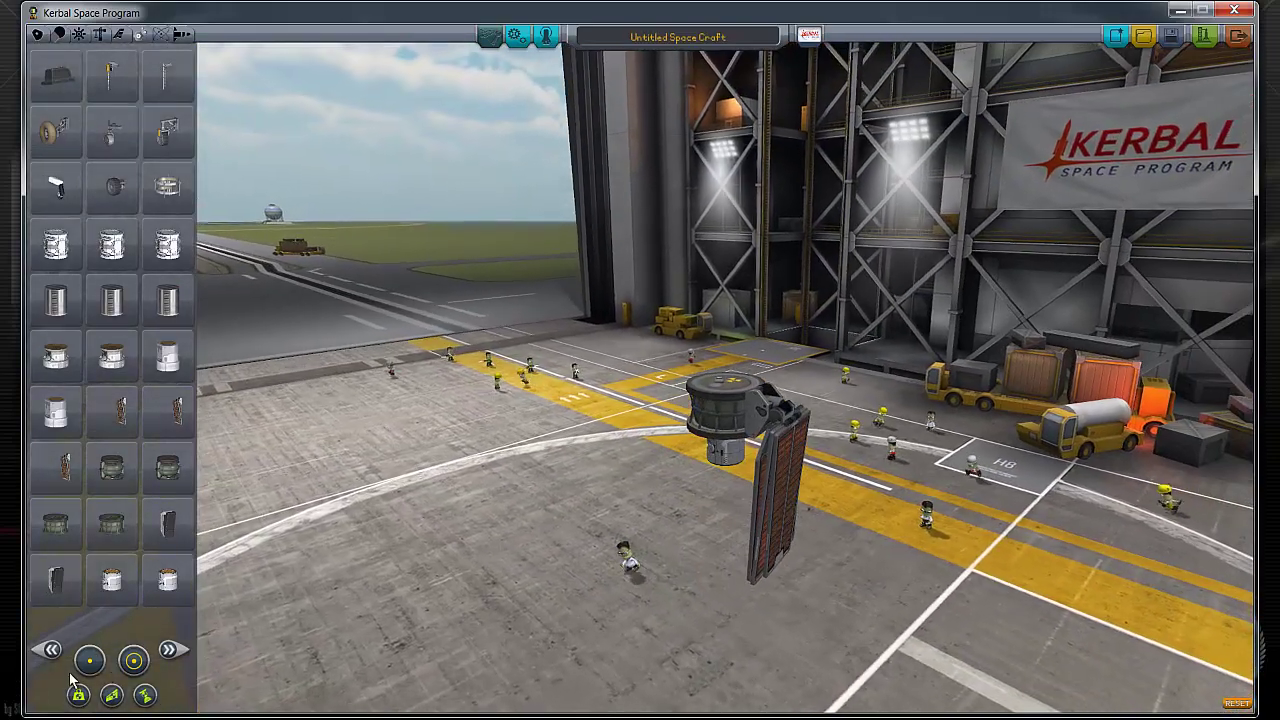
click(170, 651)
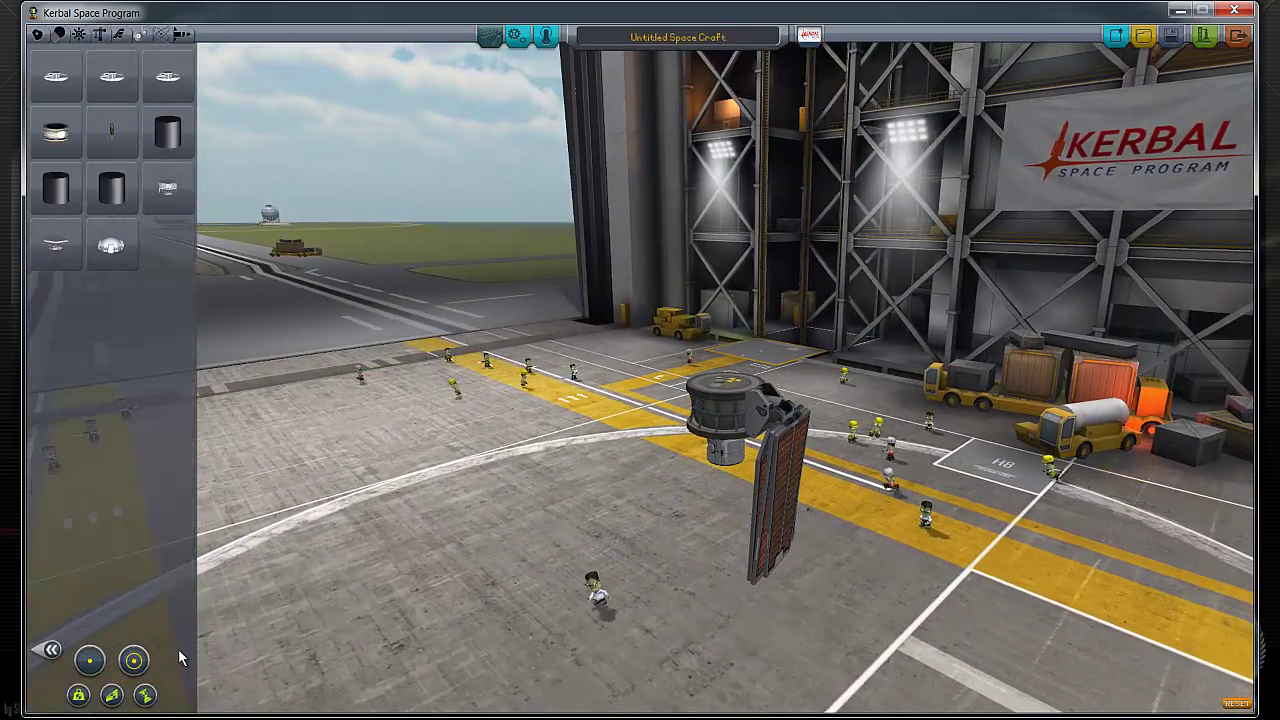
mouse_move(107, 97)
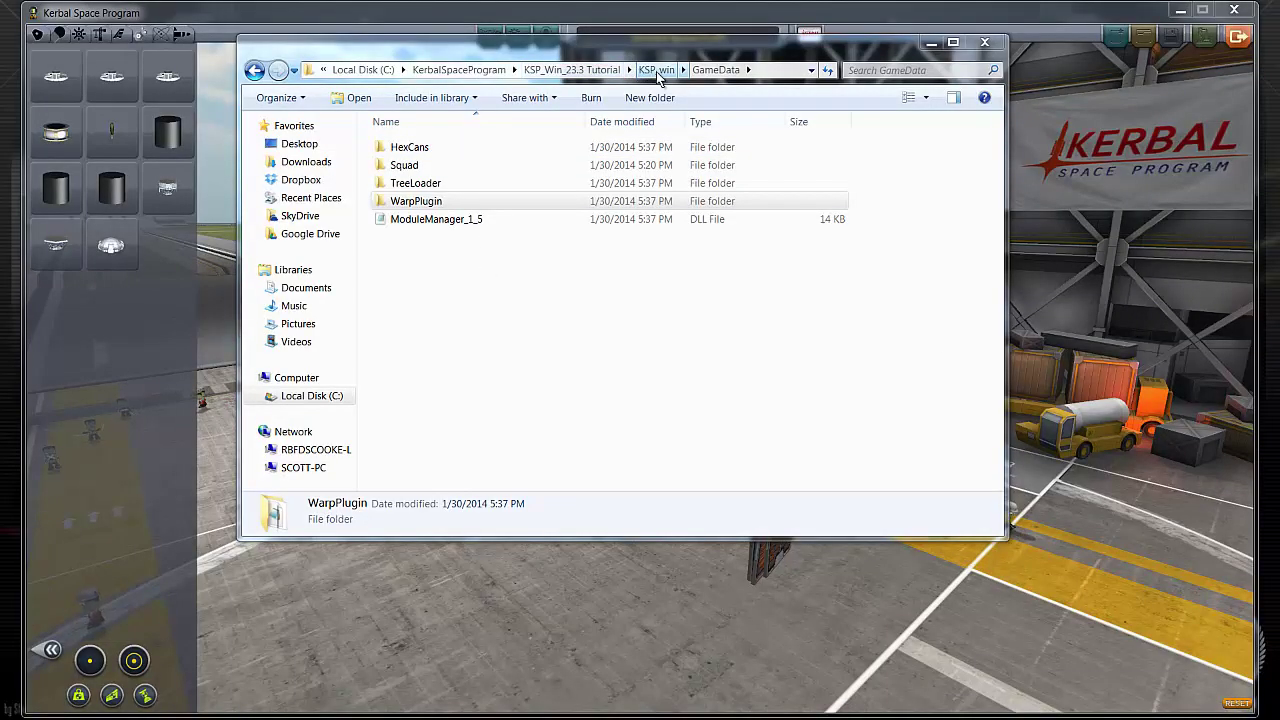
Step: Switch to Windows Explorer, open the GameData folder in KerbalSpaceProgram\KSP_Win_23.2\KSP_win and examine its mod folders
click(505, 70)
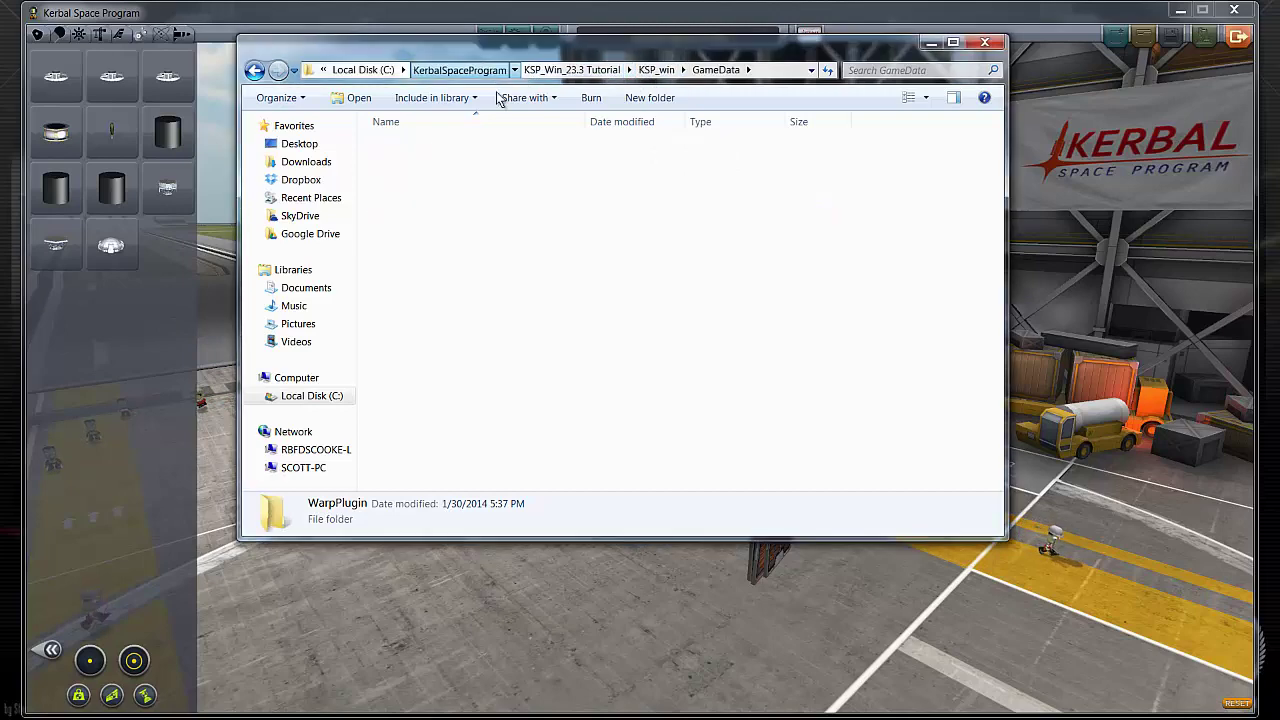
double_click(449, 256)
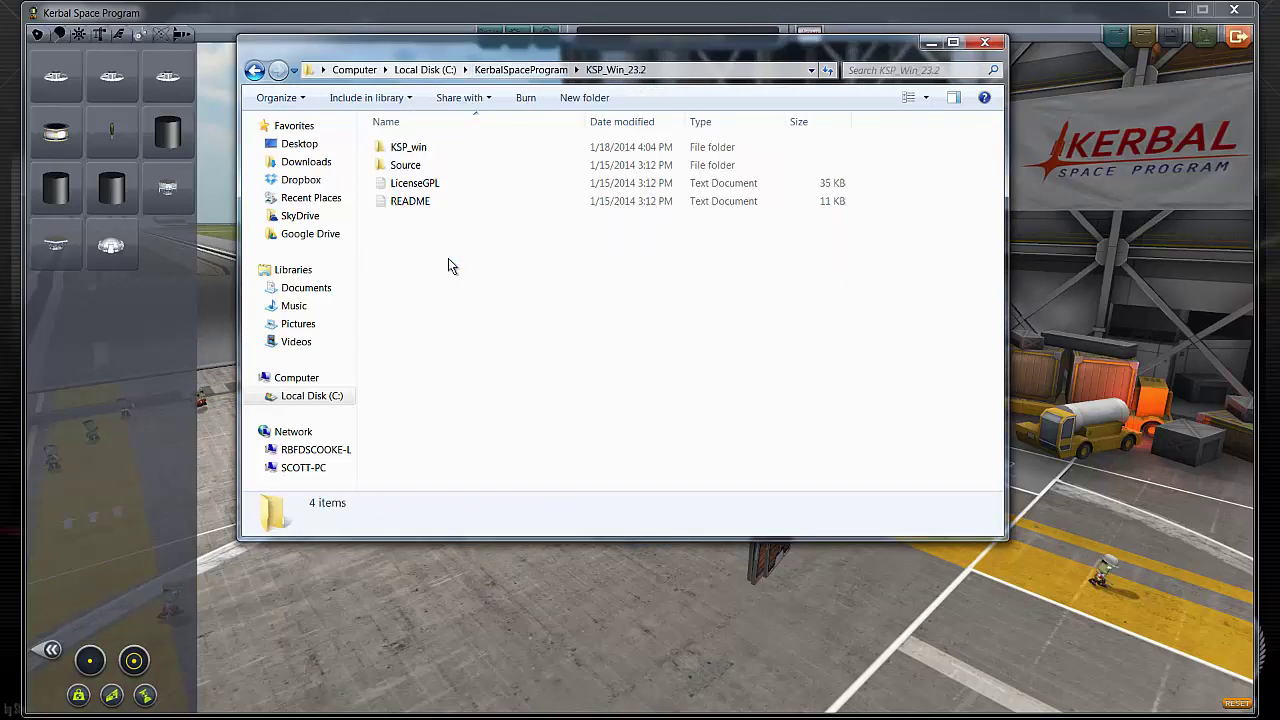
double_click(408, 148)
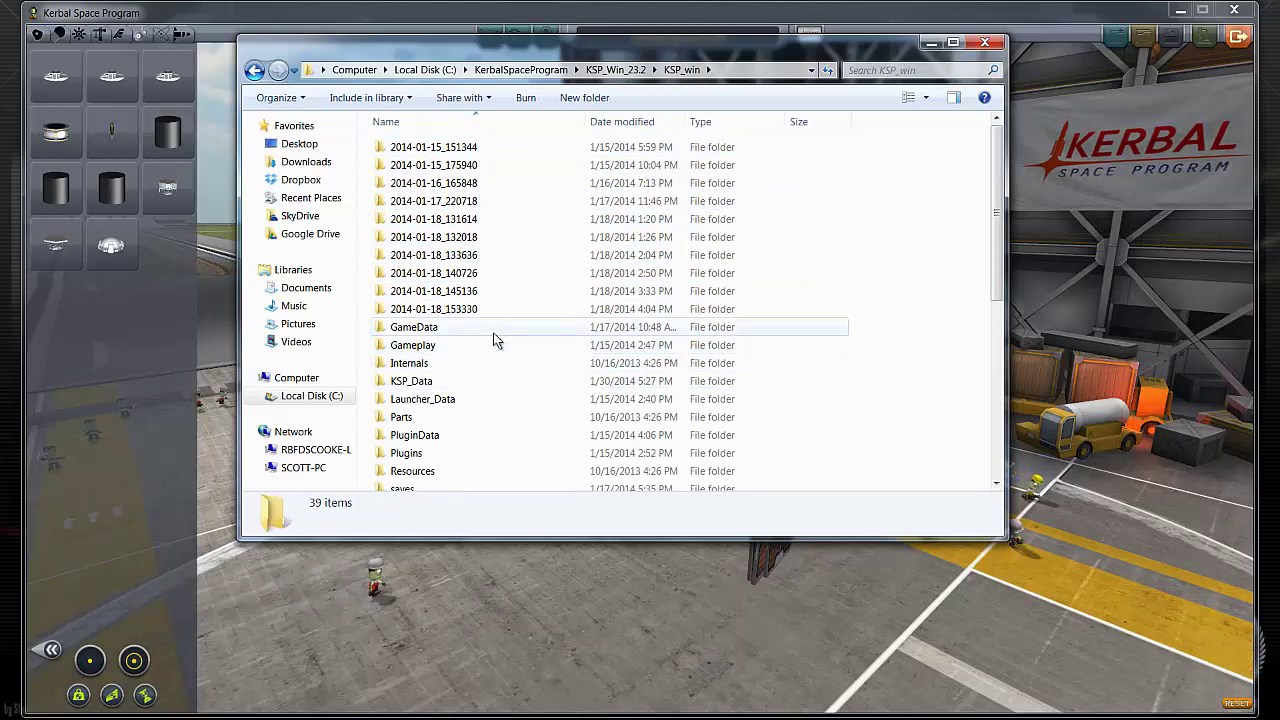
mouse_move(493, 331)
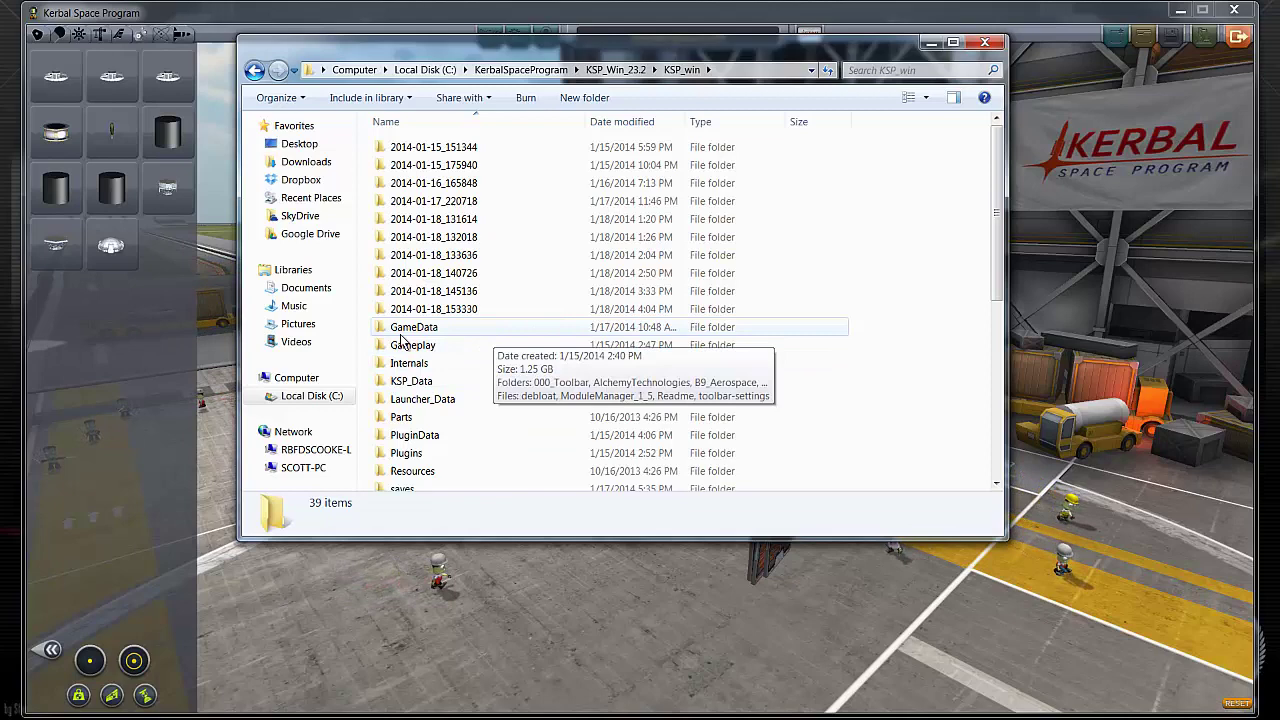
double_click(420, 333)
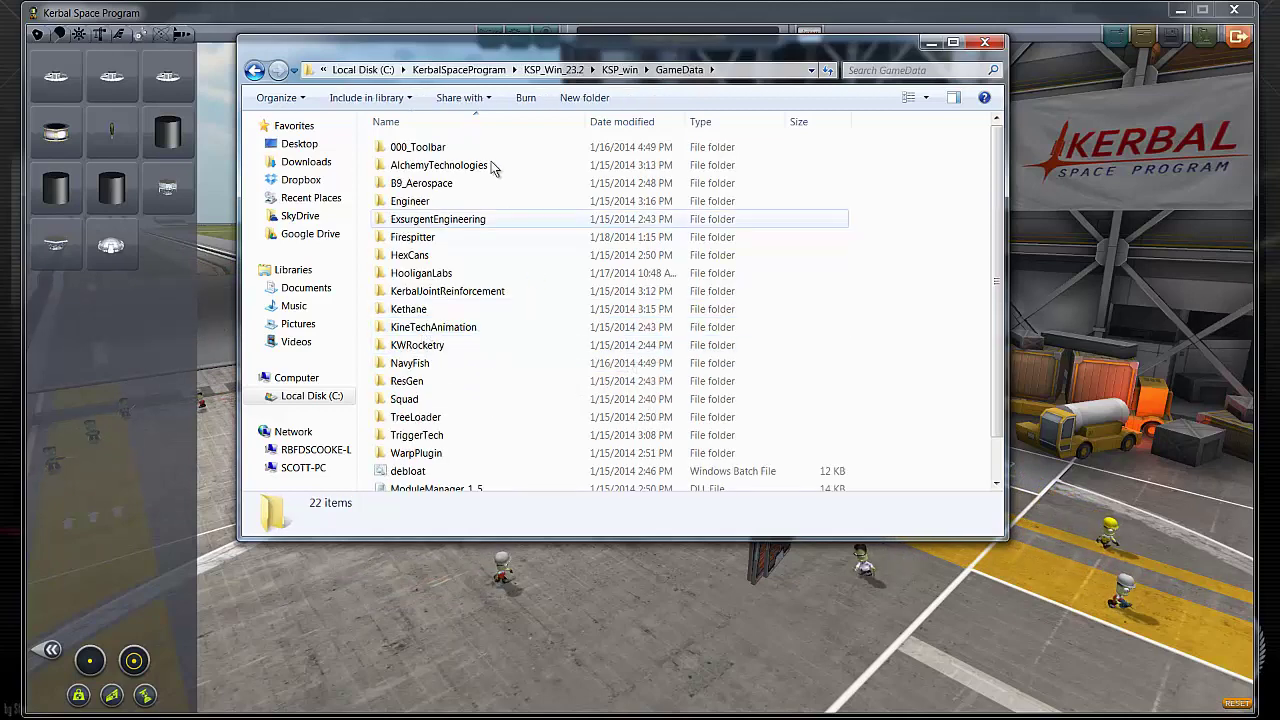
mouse_move(480, 320)
scroll(478, 321, down, 1)
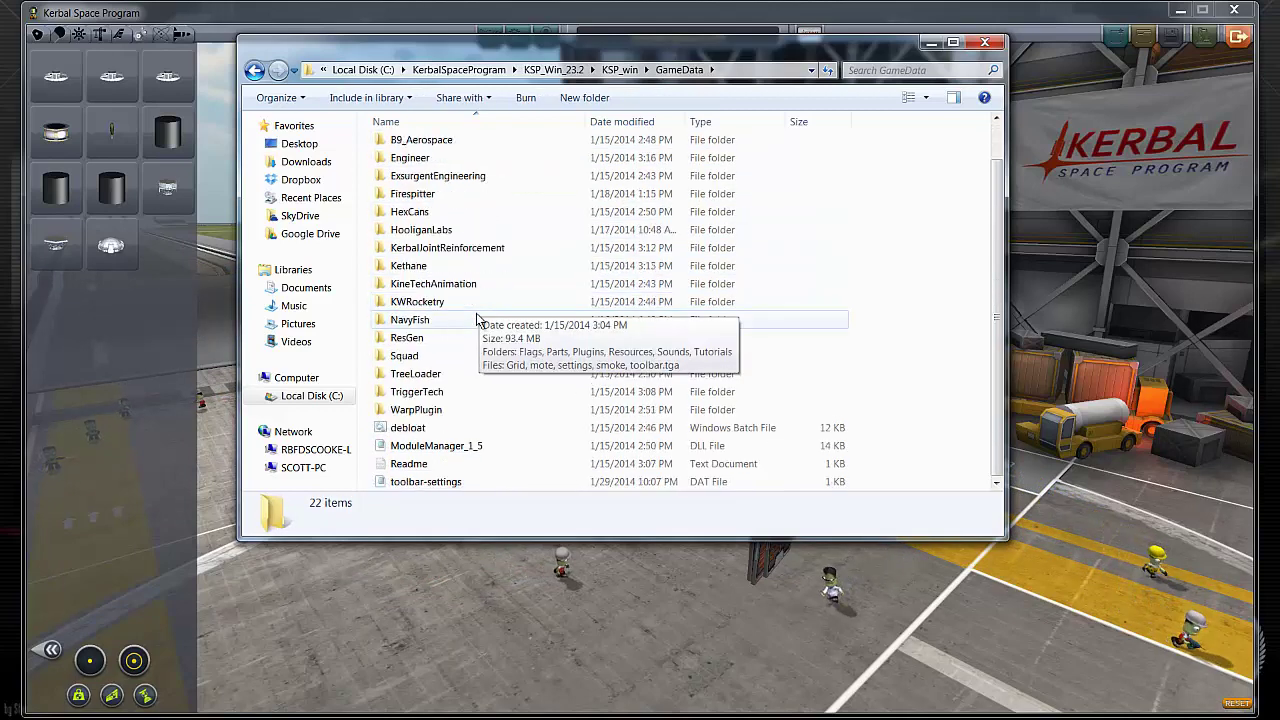
scroll(471, 418, up, 1)
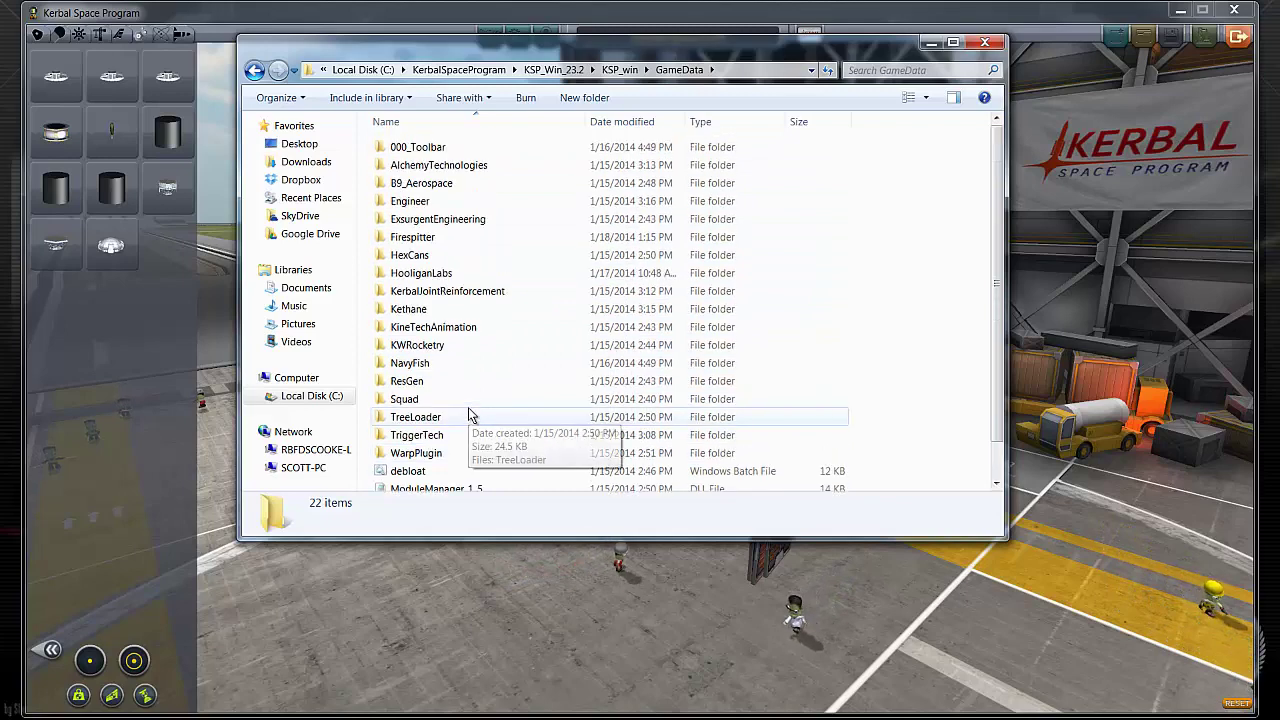
mouse_move(540, 373)
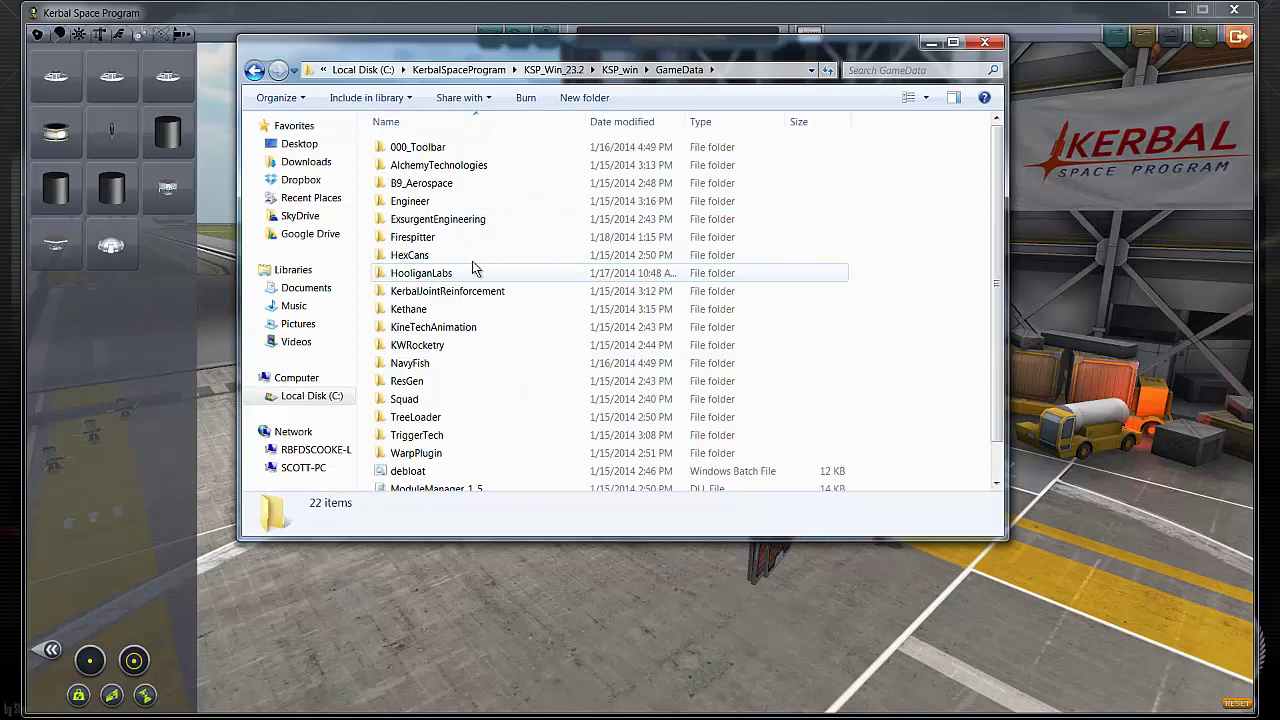
Step: Return to the parent KSP_win folder of KSP_Win_23.2 and look through its folders and files
click(255, 70)
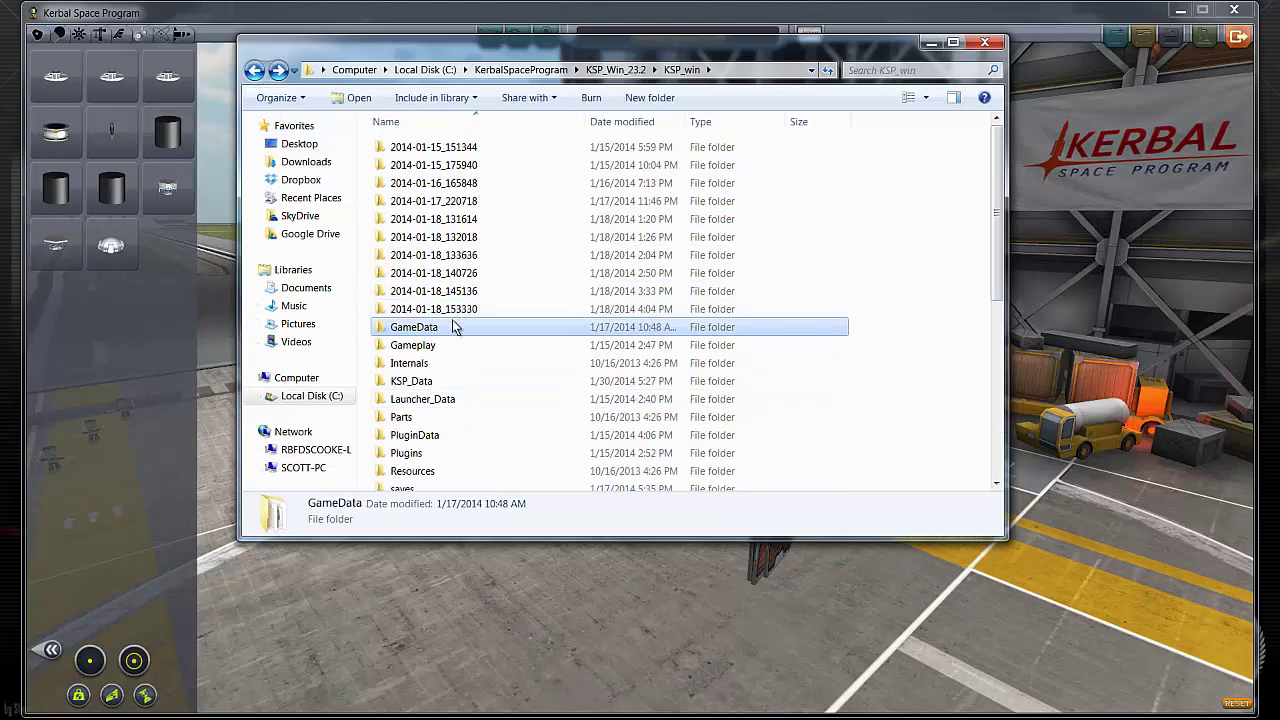
scroll(483, 337, down, 6)
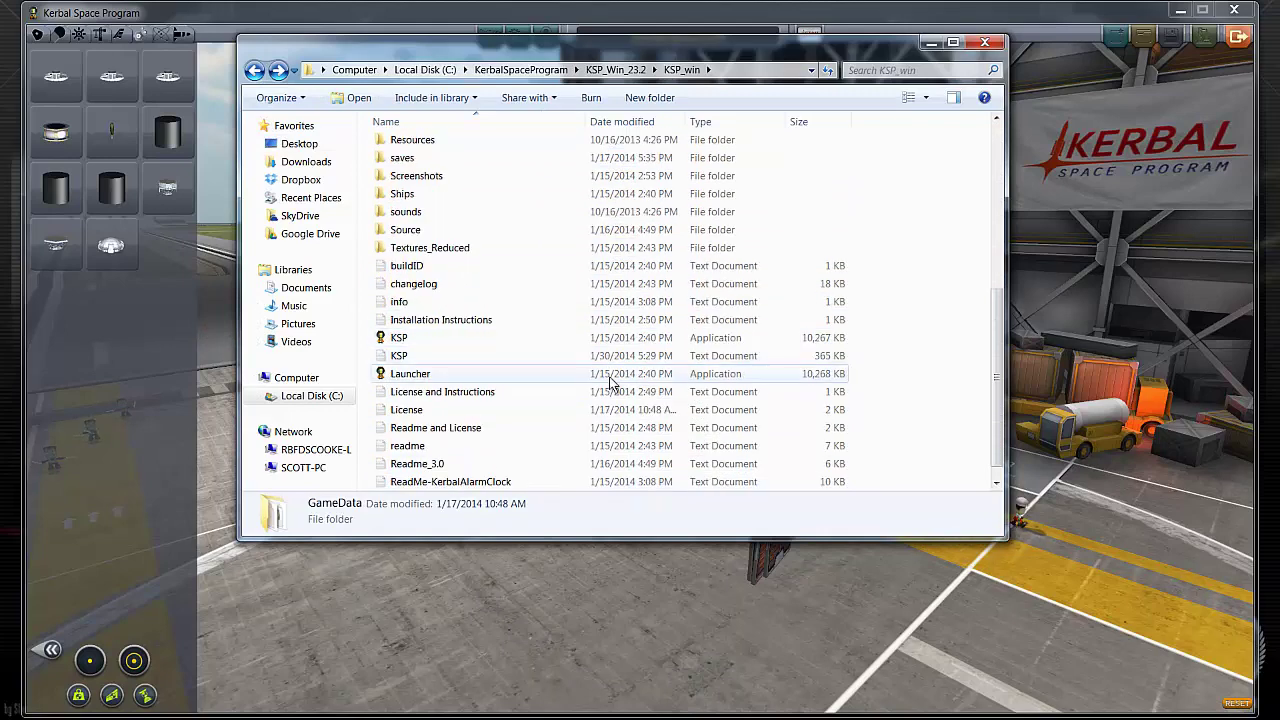
scroll(565, 343, up, 6)
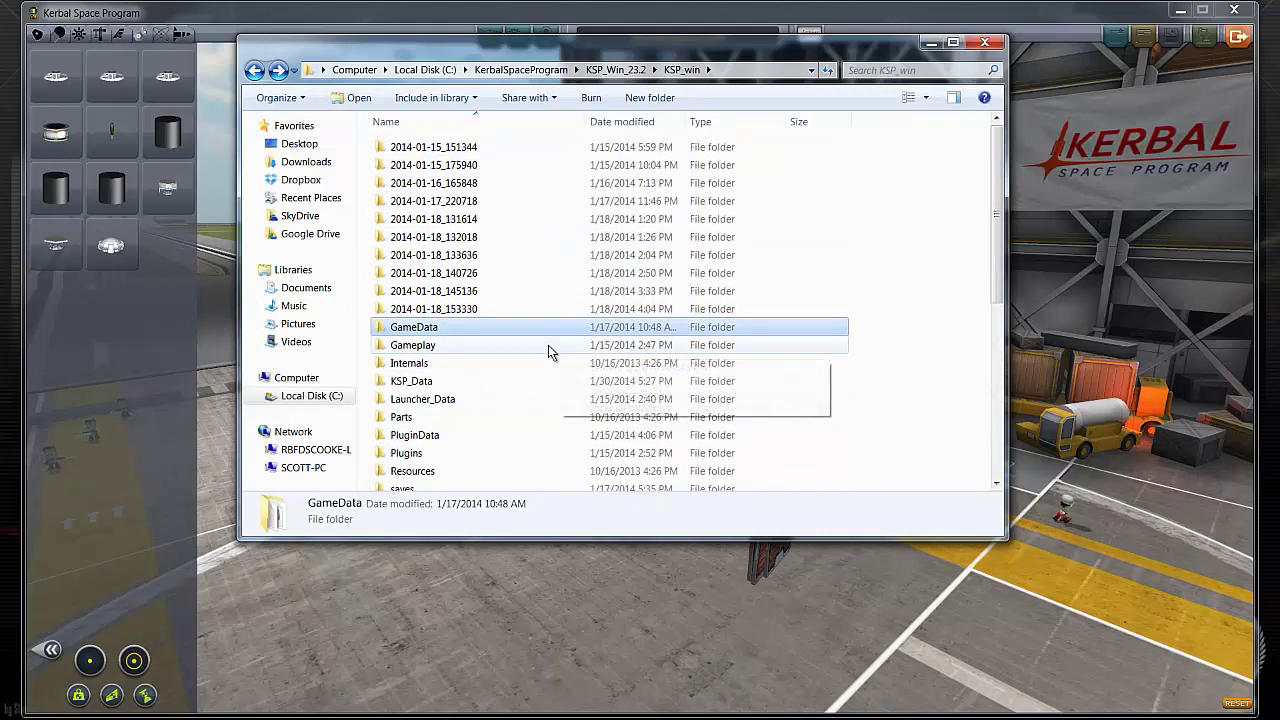